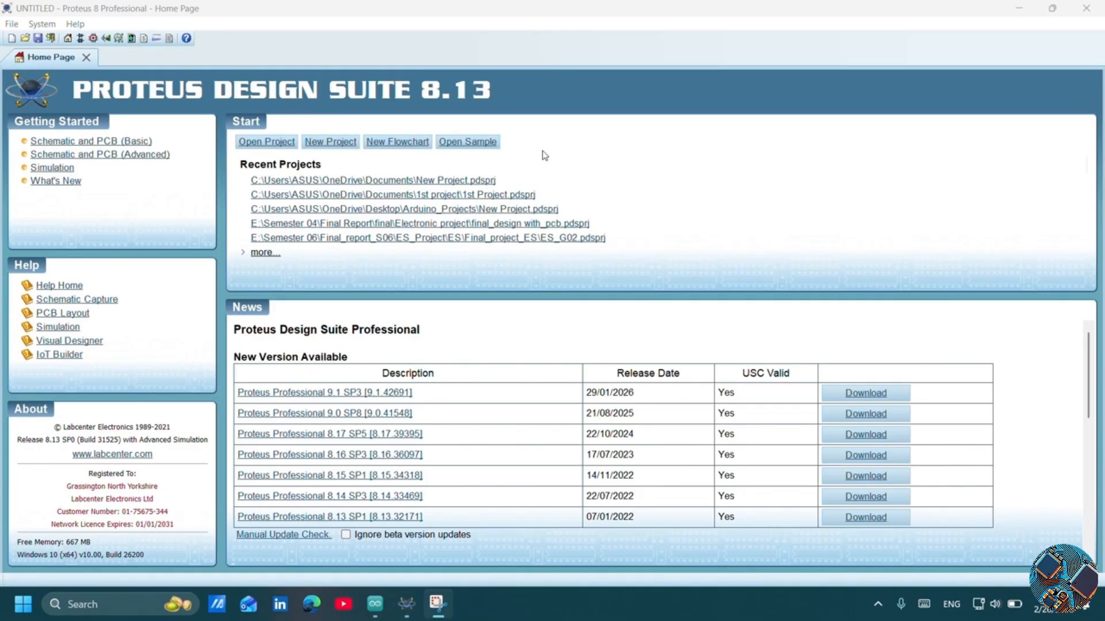
Start a new project named Blink.pdsprj and set its location to the Arduino folder inside Documents.
click(337, 145)
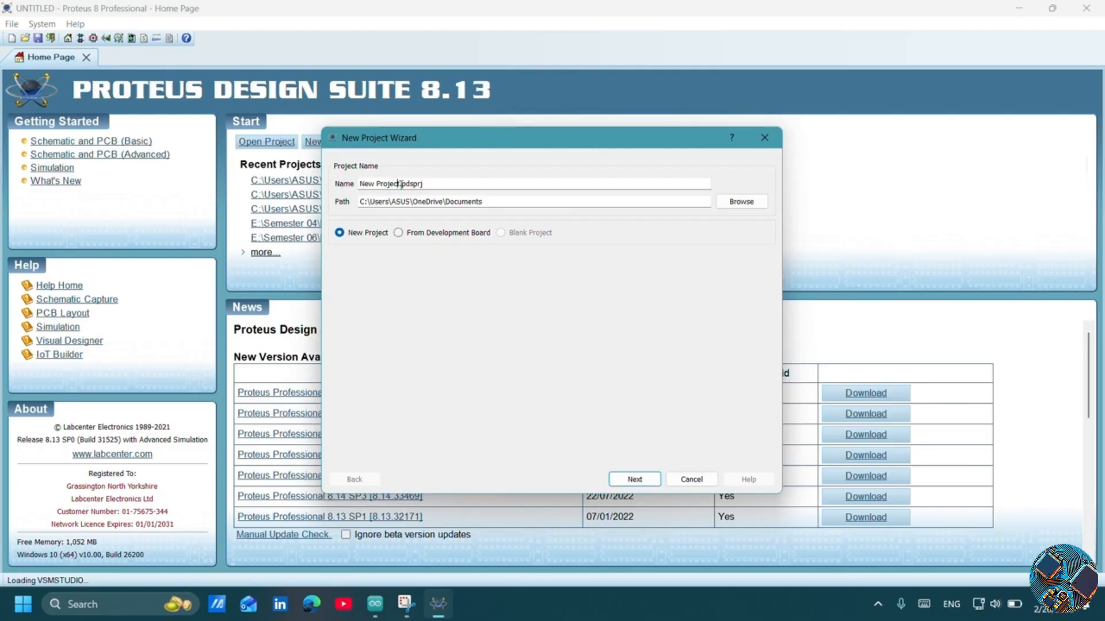
drag(399, 184, 358, 184)
text(b)
key(BackSpace)
text(Blink)
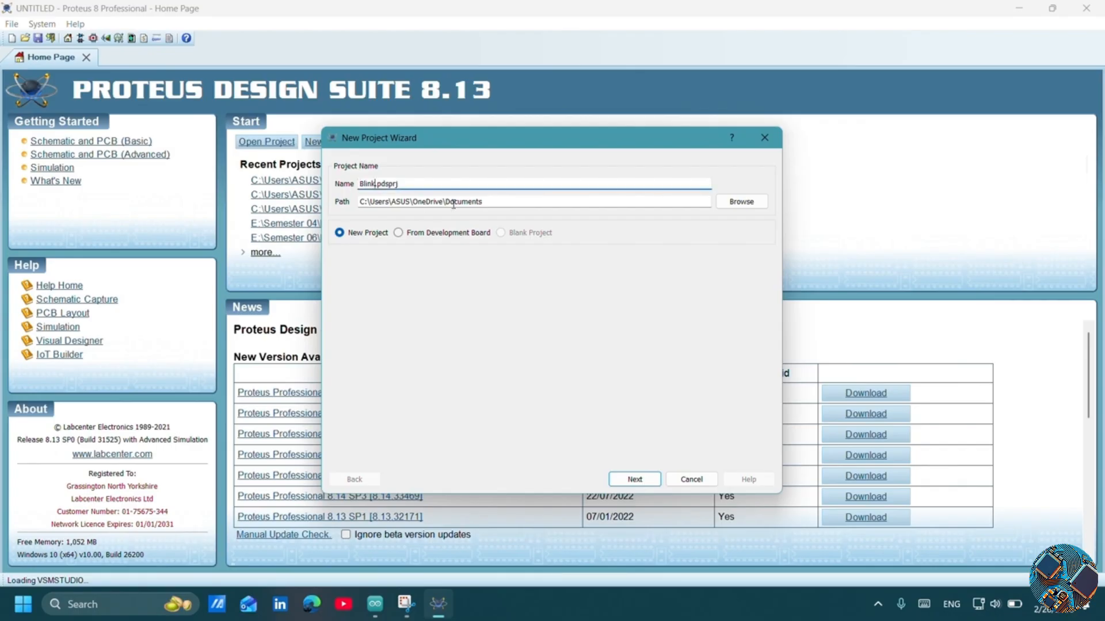
click(731, 204)
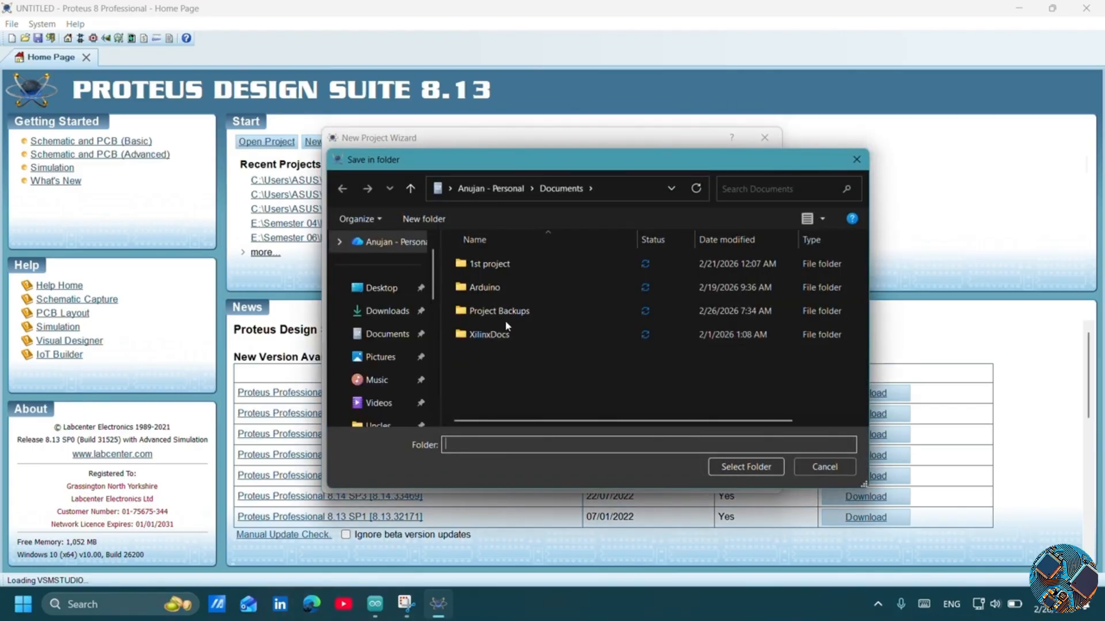
double_click(504, 291)
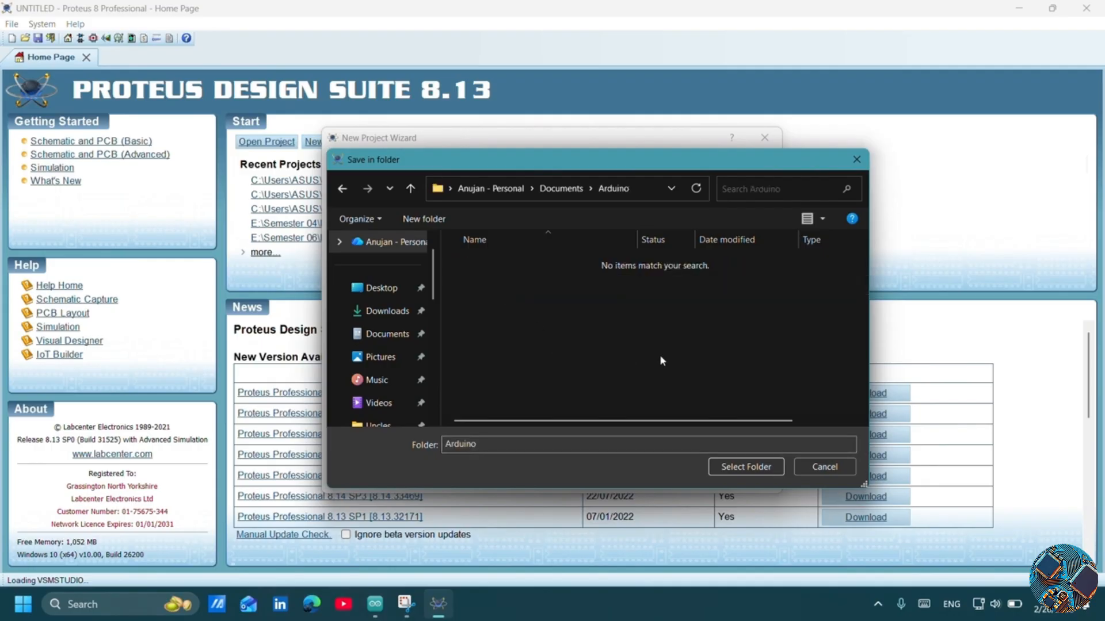
click(746, 467)
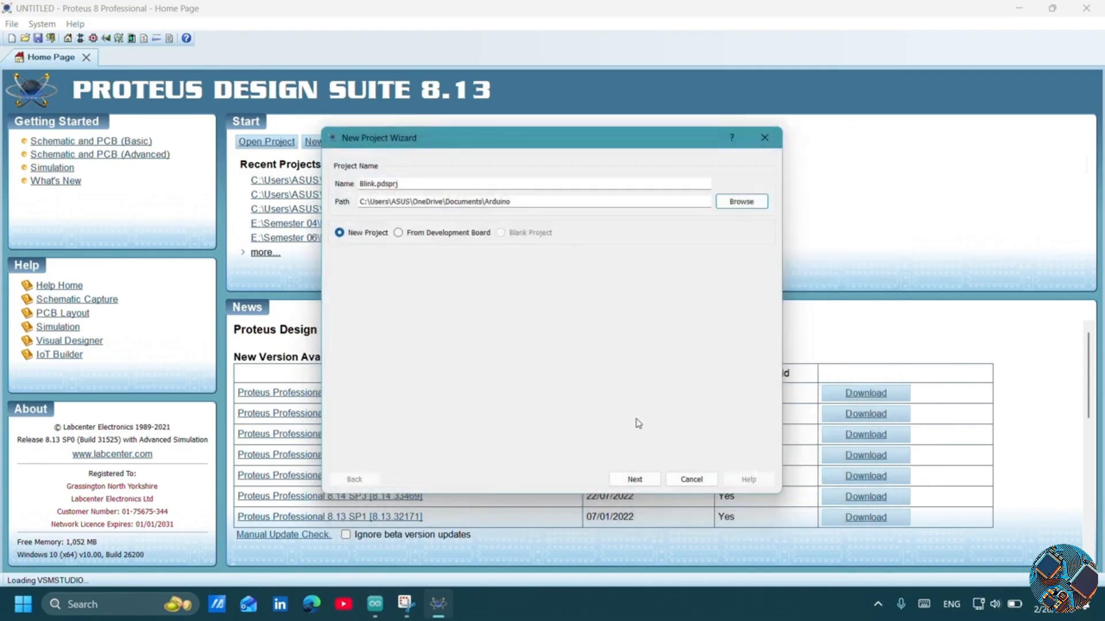
Create the project with a schematic from the DEFAULT template, no PCB layout and no firmware project.
click(635, 478)
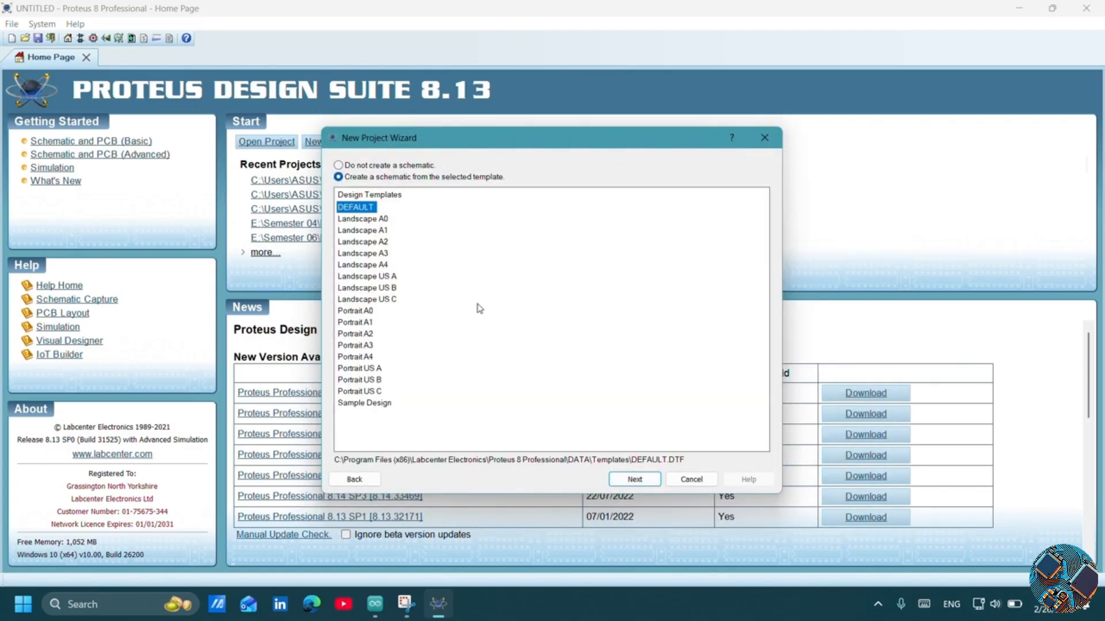
click(644, 485)
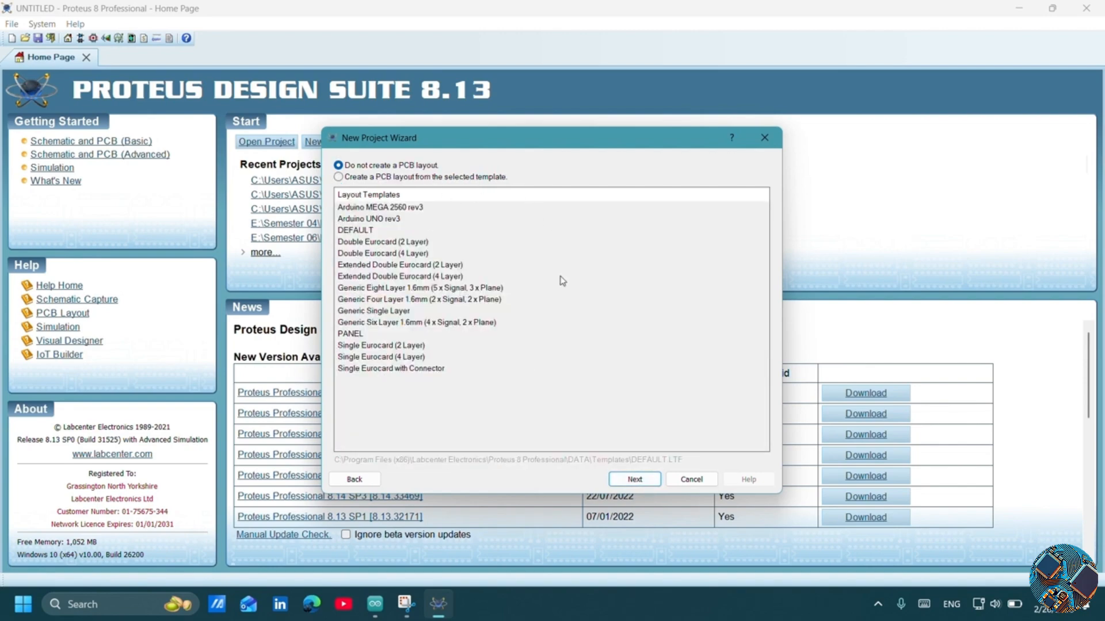
click(646, 486)
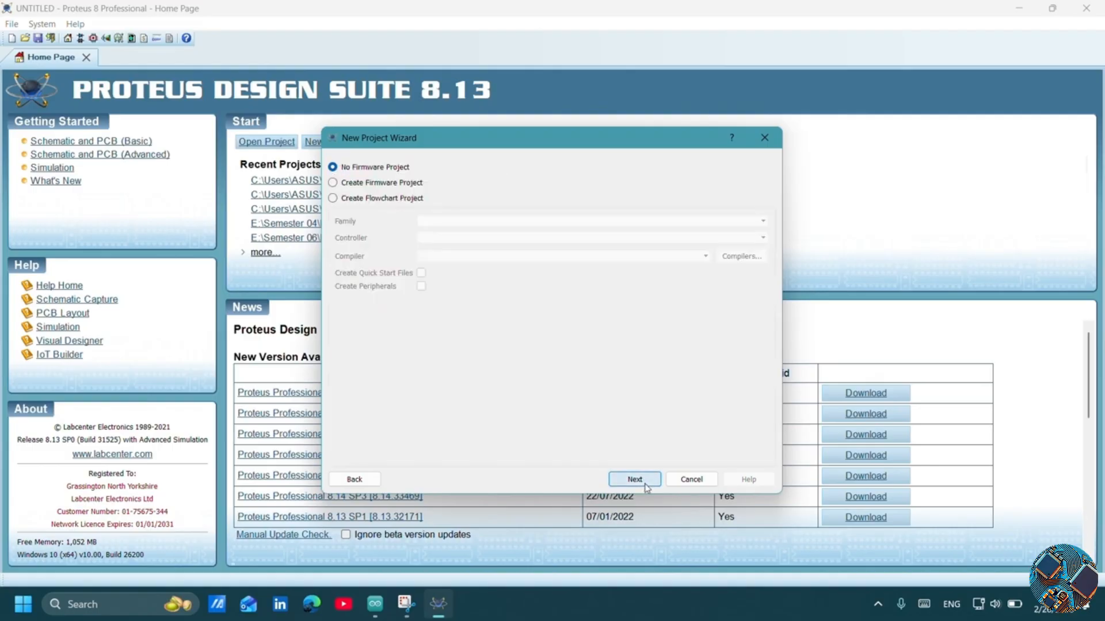
click(646, 485)
click(639, 481)
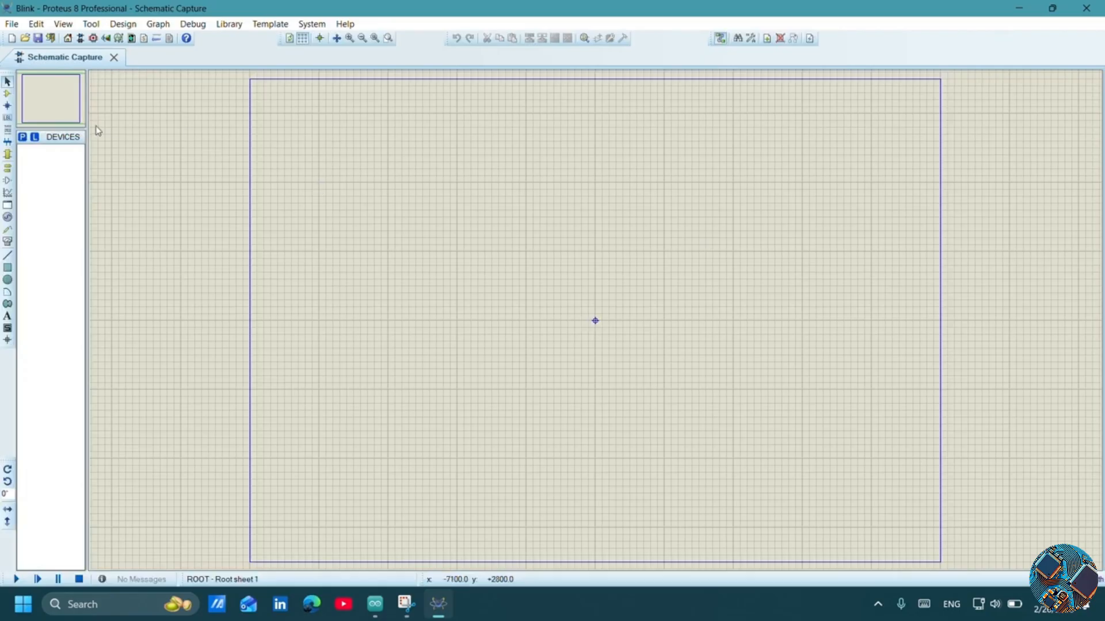
Find the ARDUINO UNO device with the keyword "arduin" and place it near the centre of the schematic sheet.
click(23, 139)
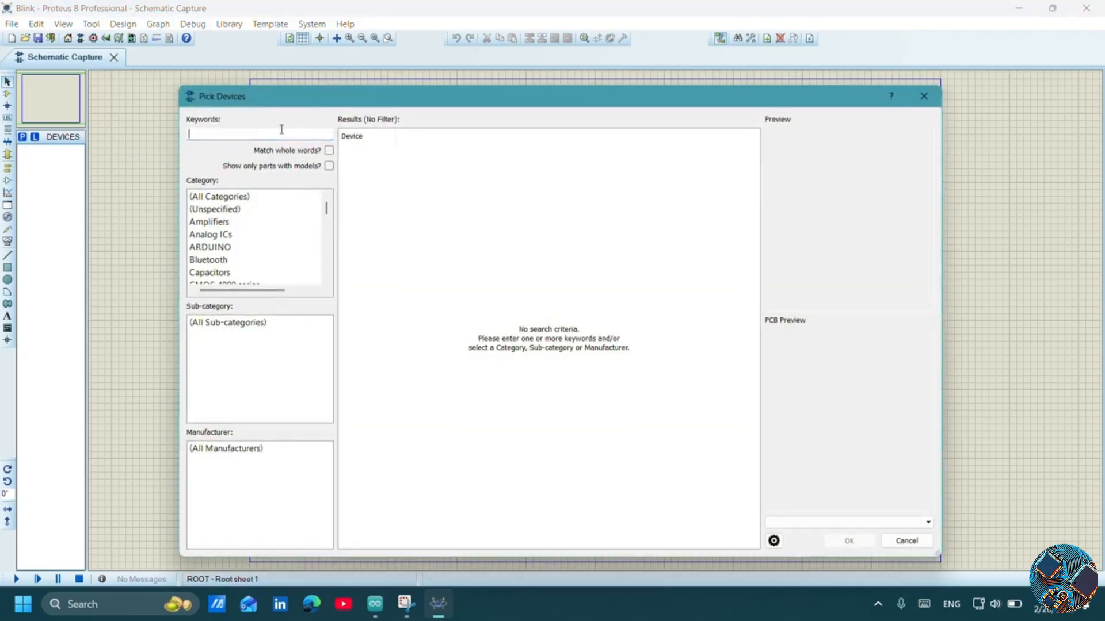
text(arduin)
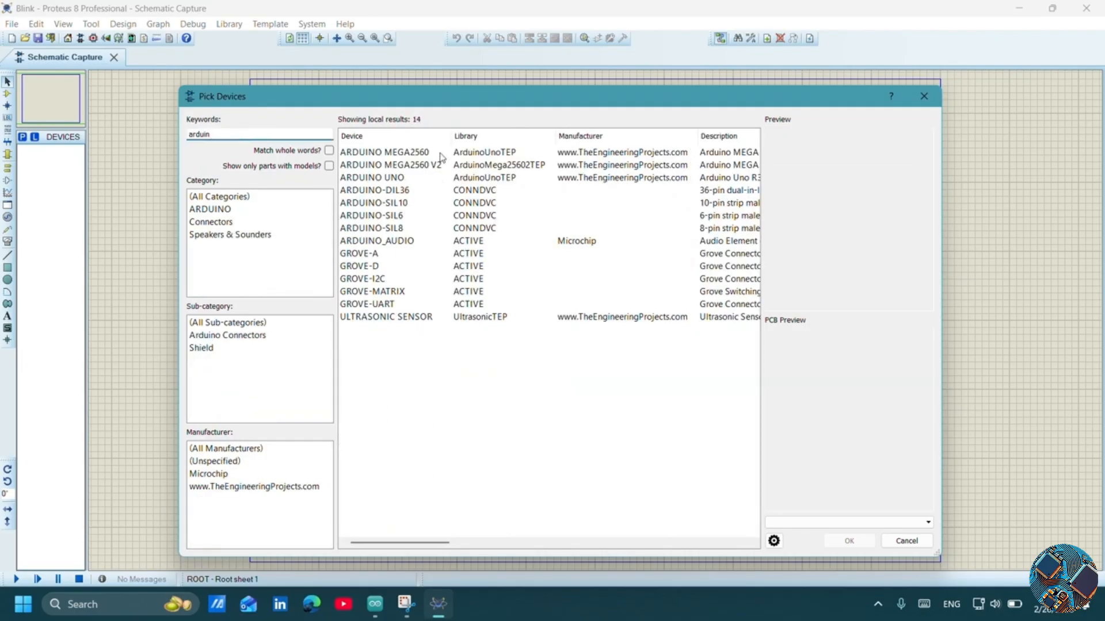
click(429, 180)
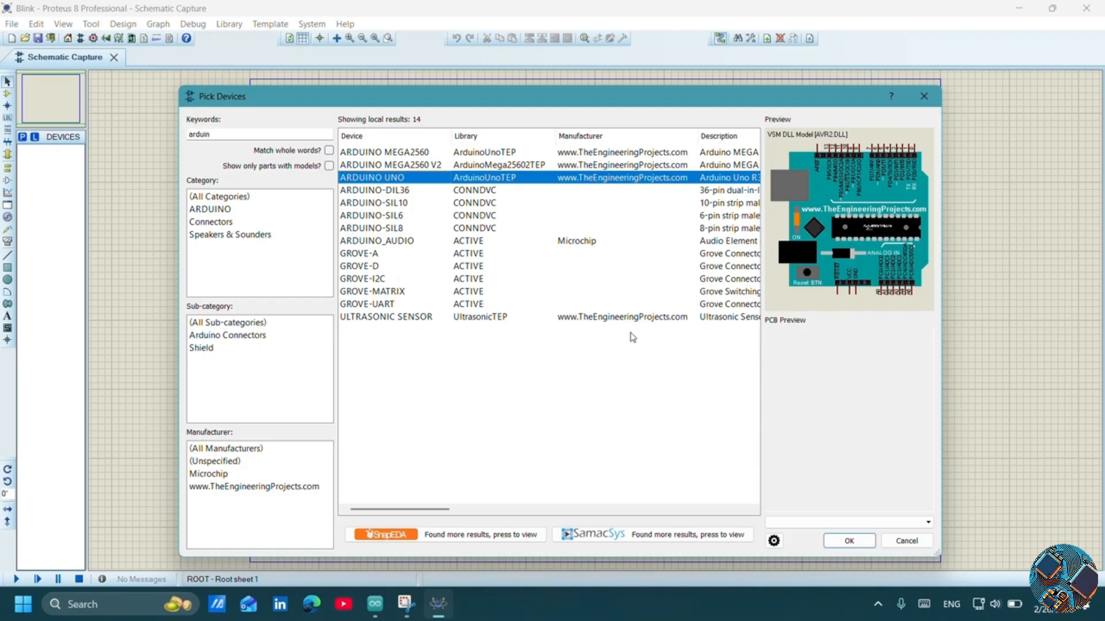
click(850, 542)
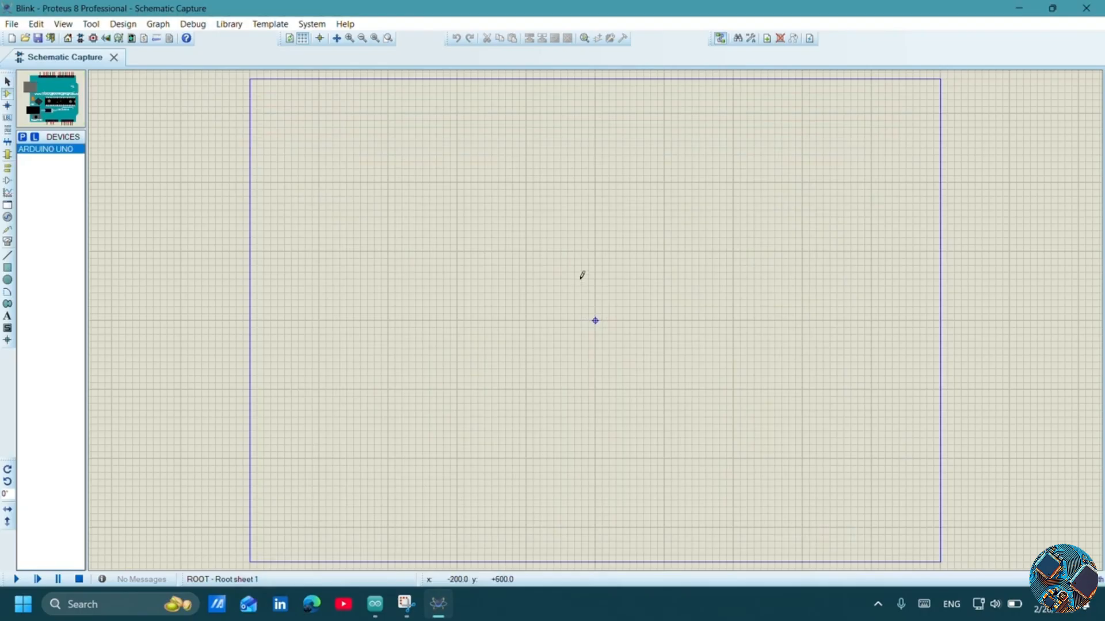
click(582, 275)
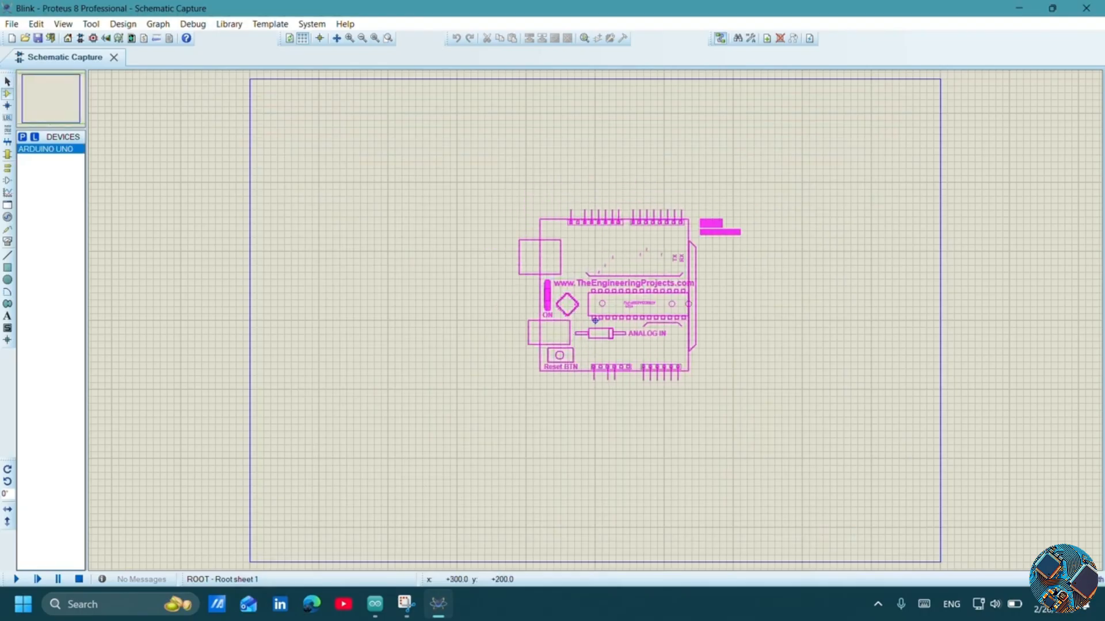
click(595, 320)
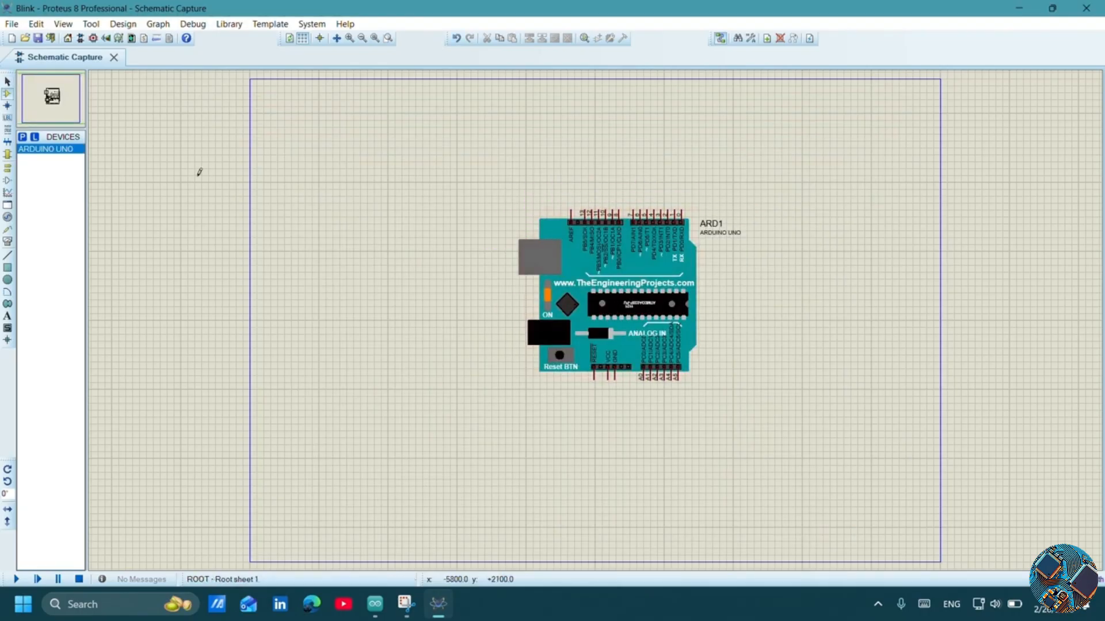
Search devices for "Led", pick LED-GREEN from the ACTIVE library and place it to the left of the Arduino board.
click(22, 138)
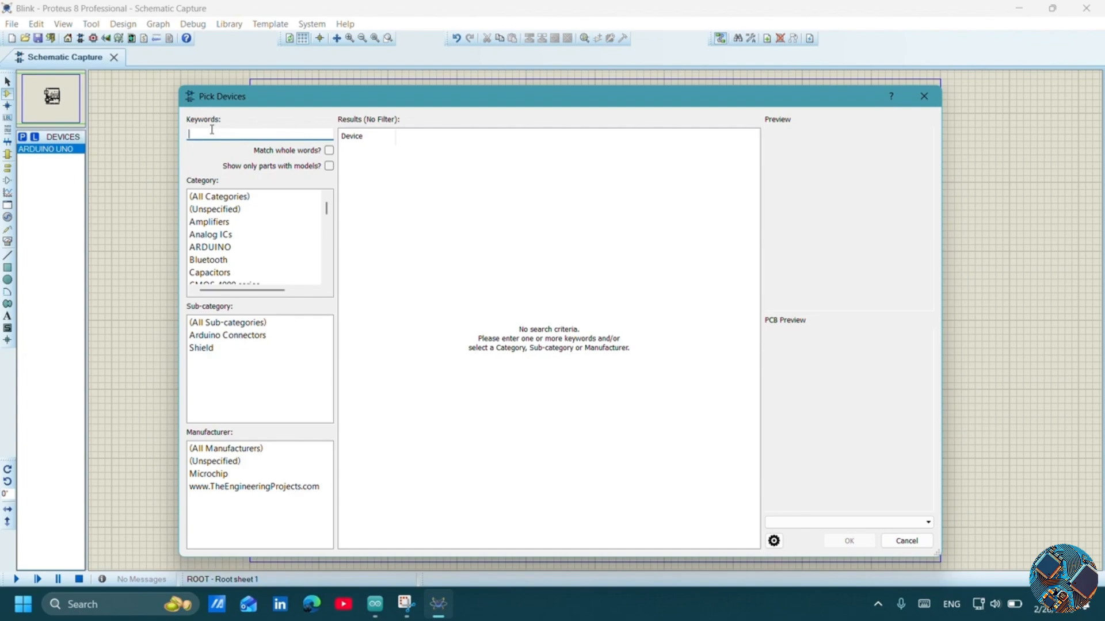
text(L)
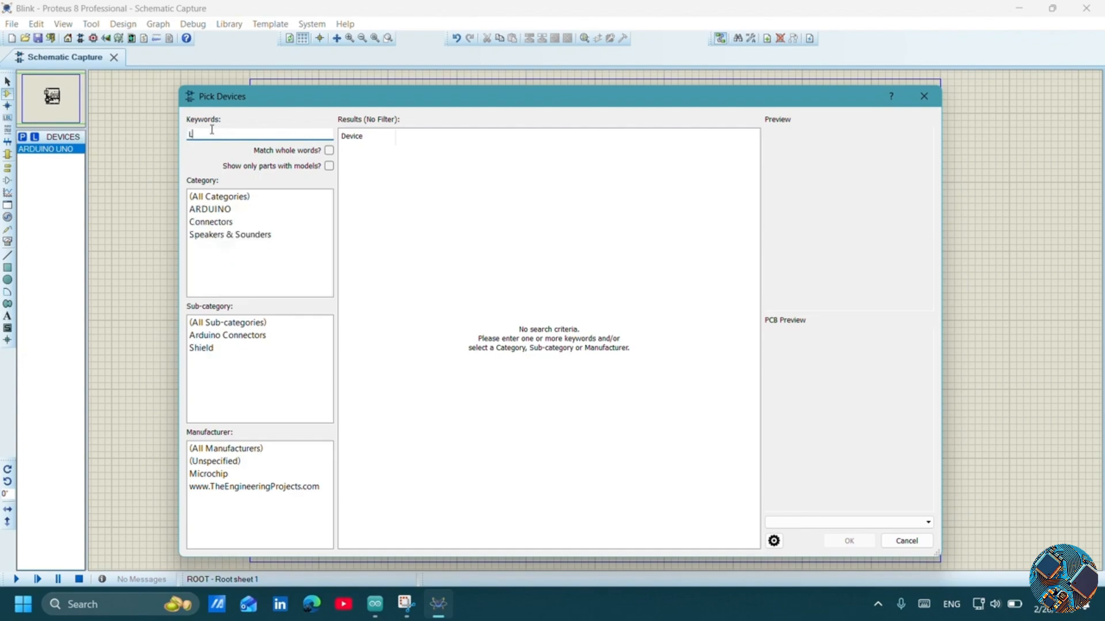
text(ed)
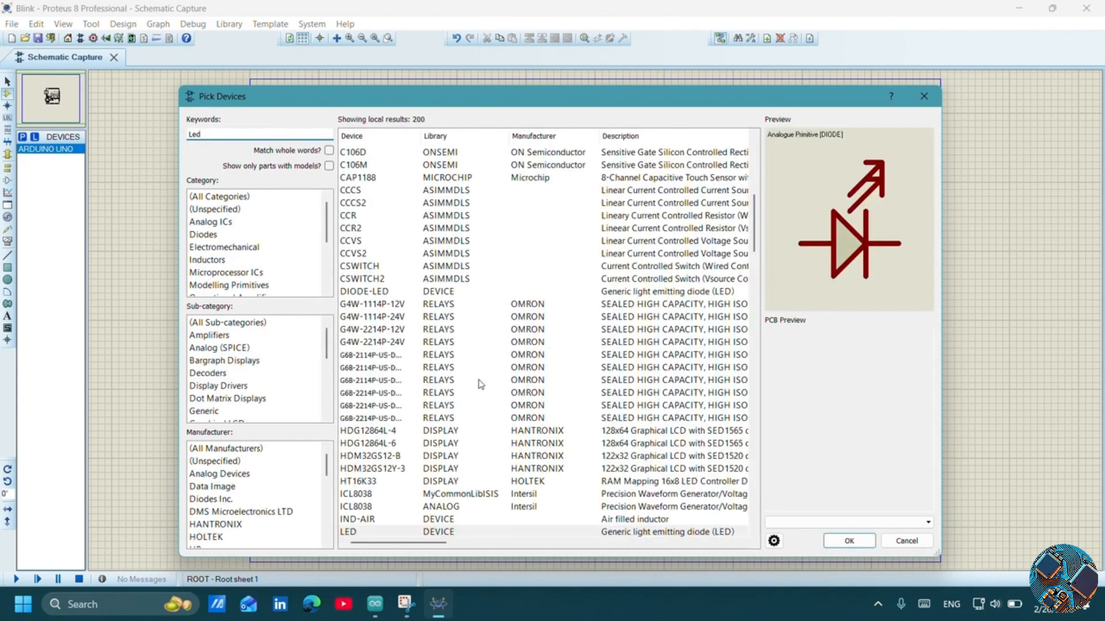
scroll(481, 384, down, 9)
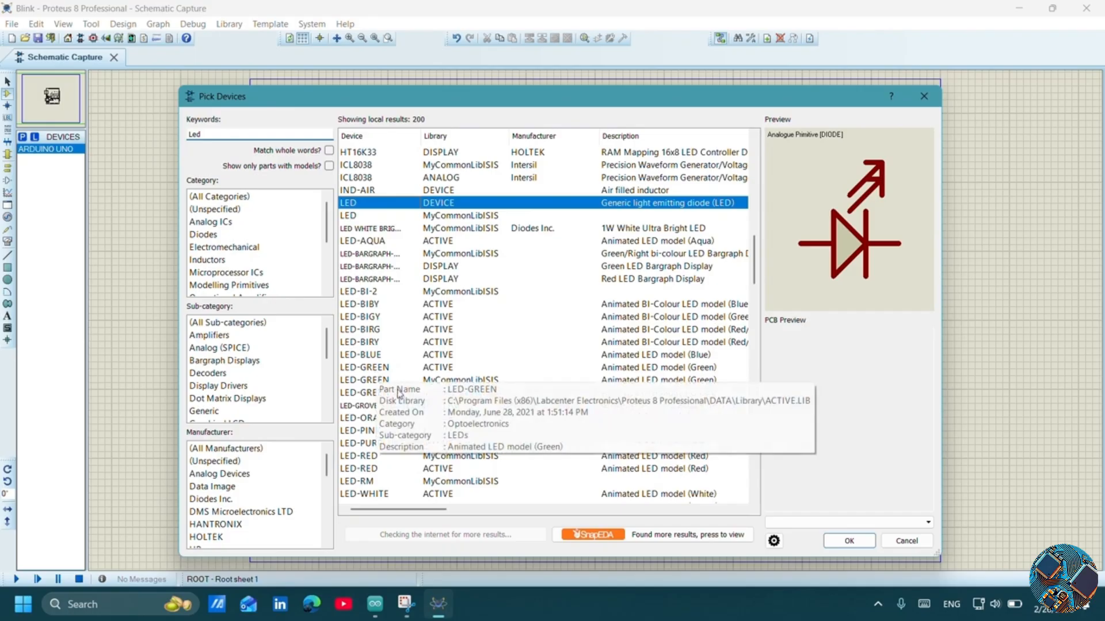
scroll(399, 393, down, 2)
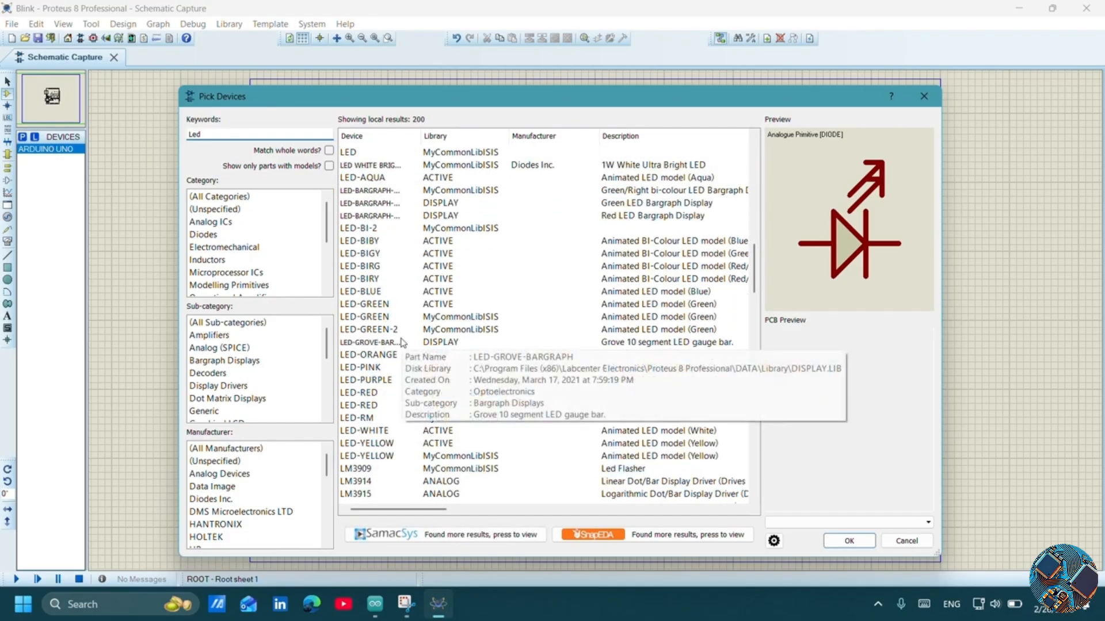
click(411, 309)
double_click(411, 310)
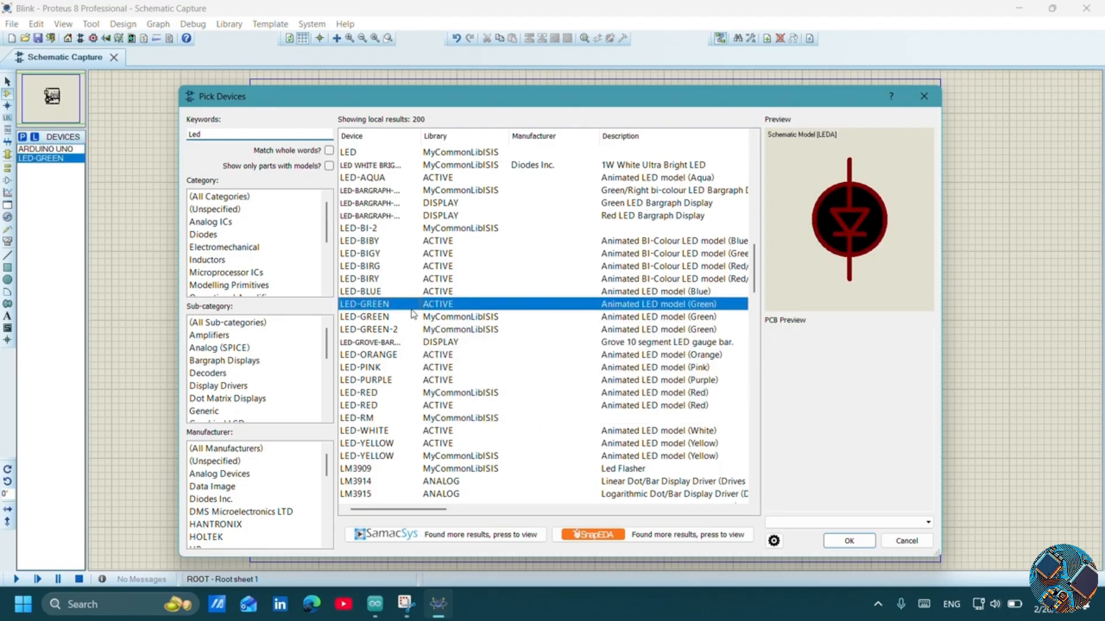
click(828, 542)
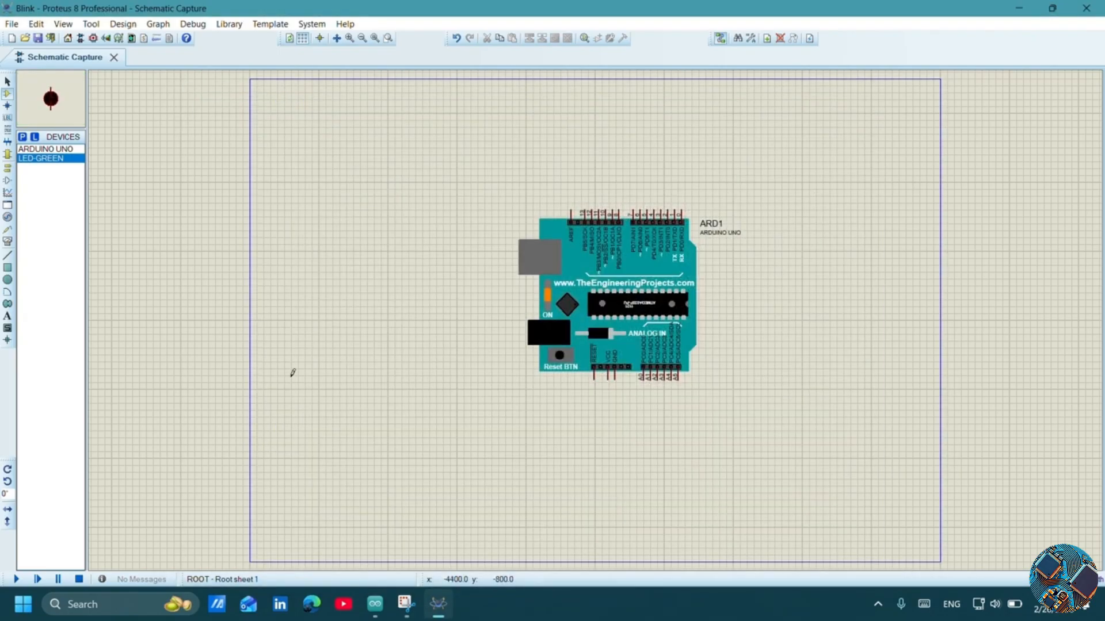
click(452, 233)
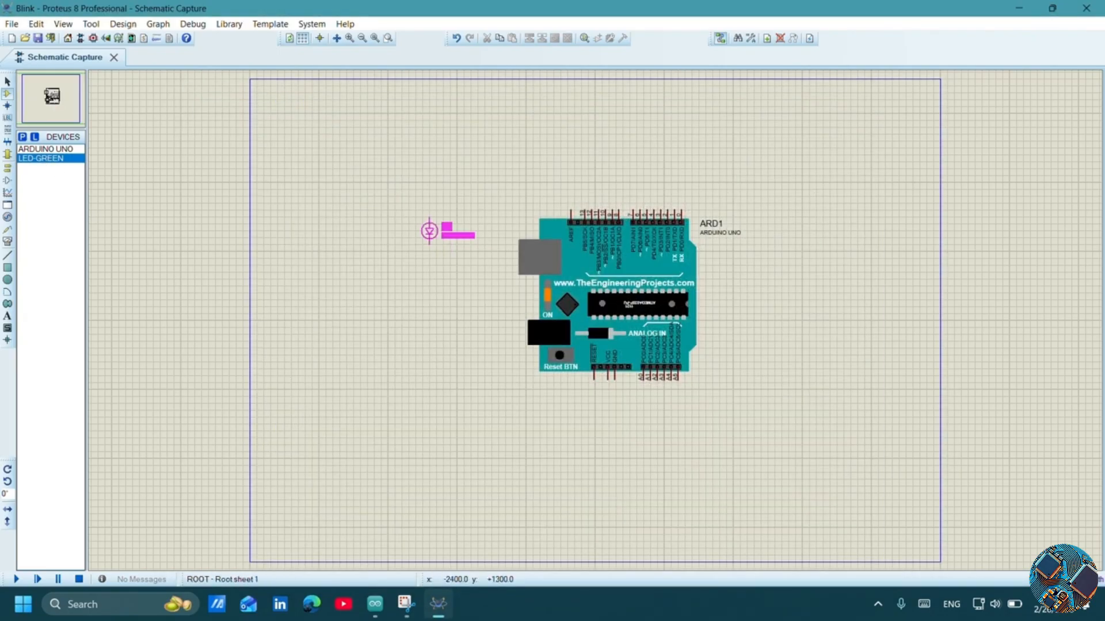
click(449, 231)
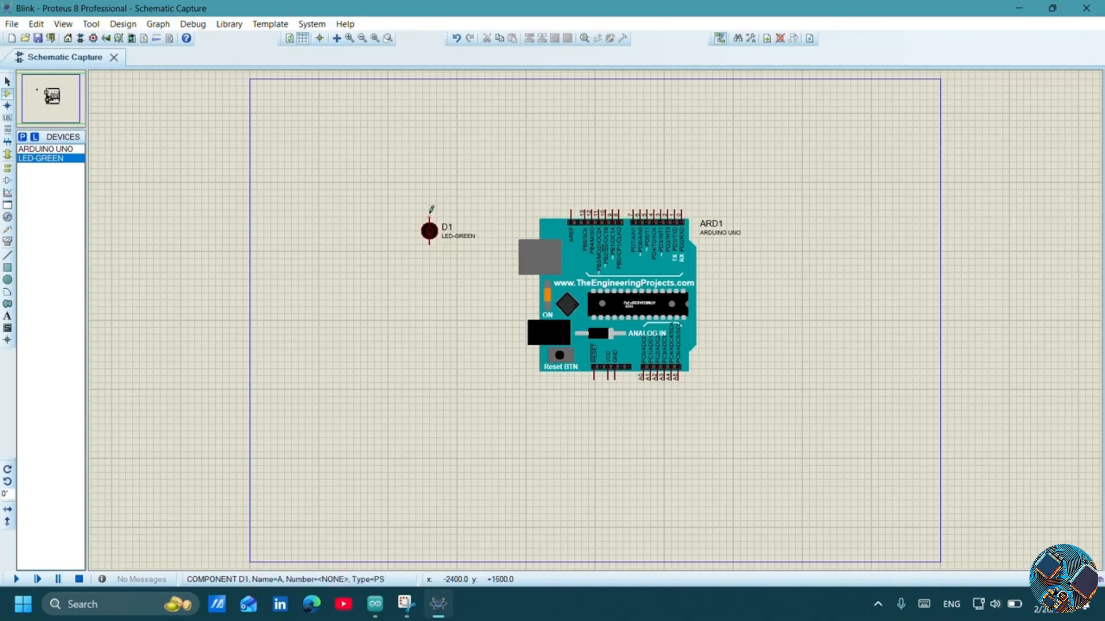
Wire the green LED's upper terminal to Arduino pin 4 and its lower terminal to the GND pin.
click(430, 212)
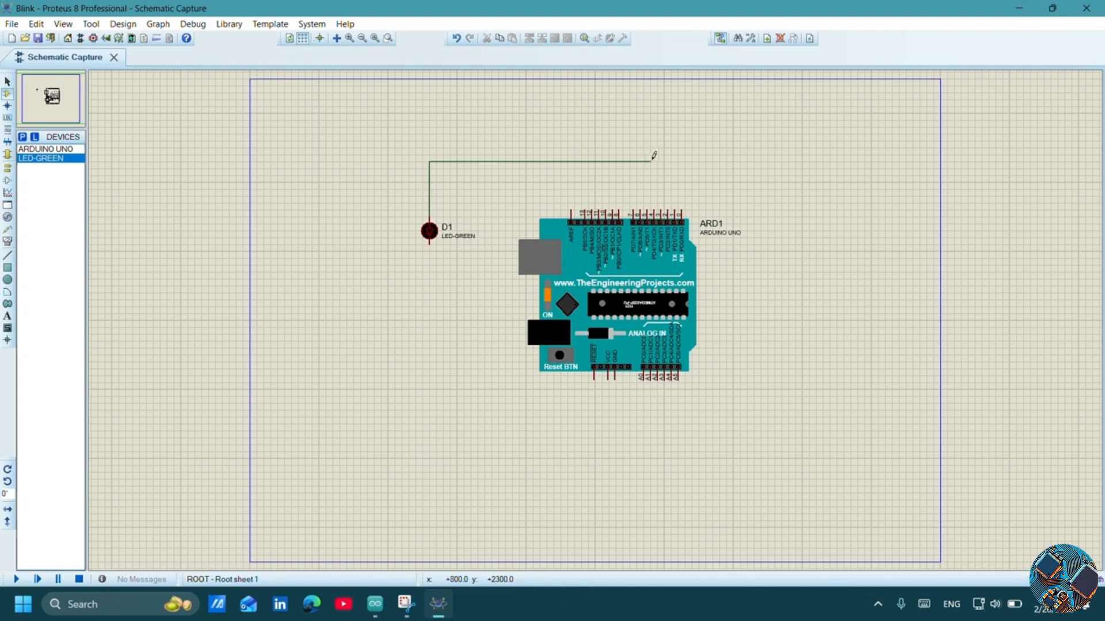
click(654, 208)
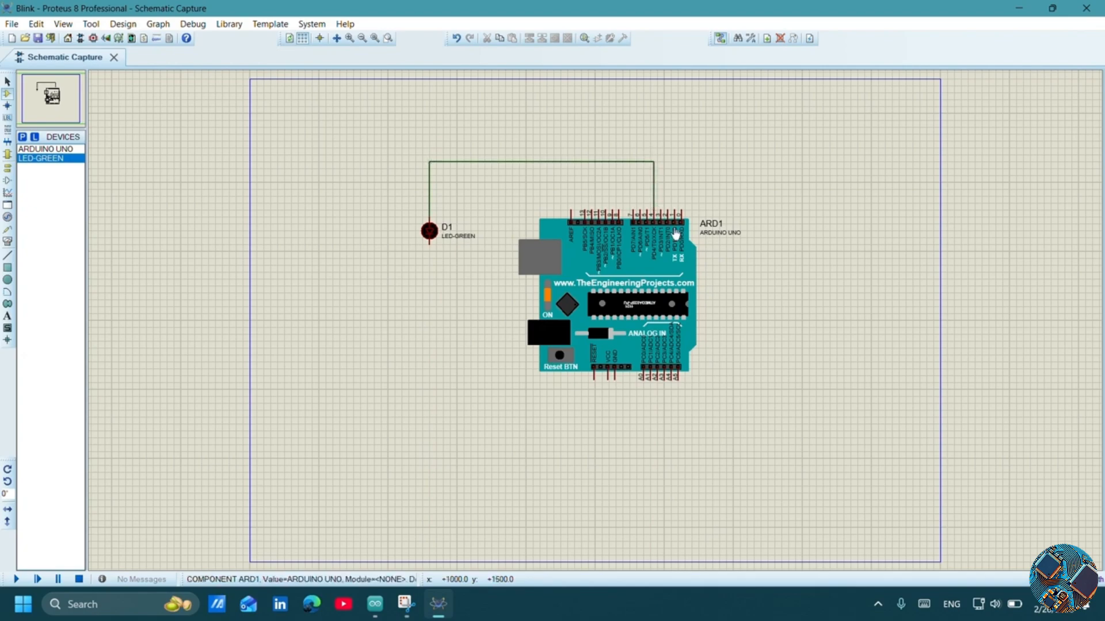
click(431, 246)
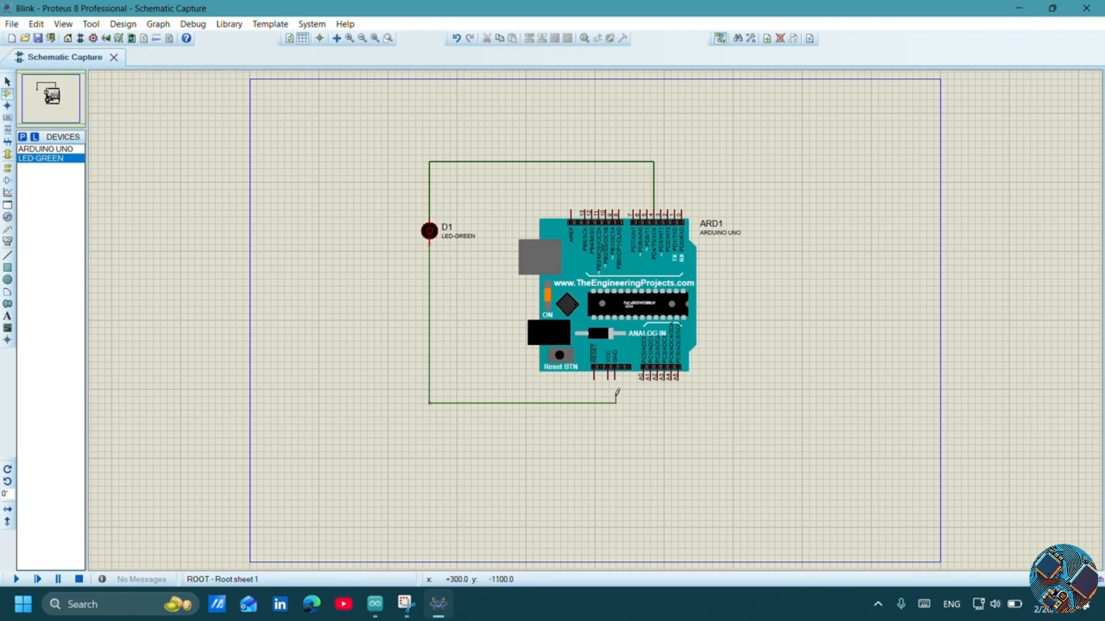
click(615, 380)
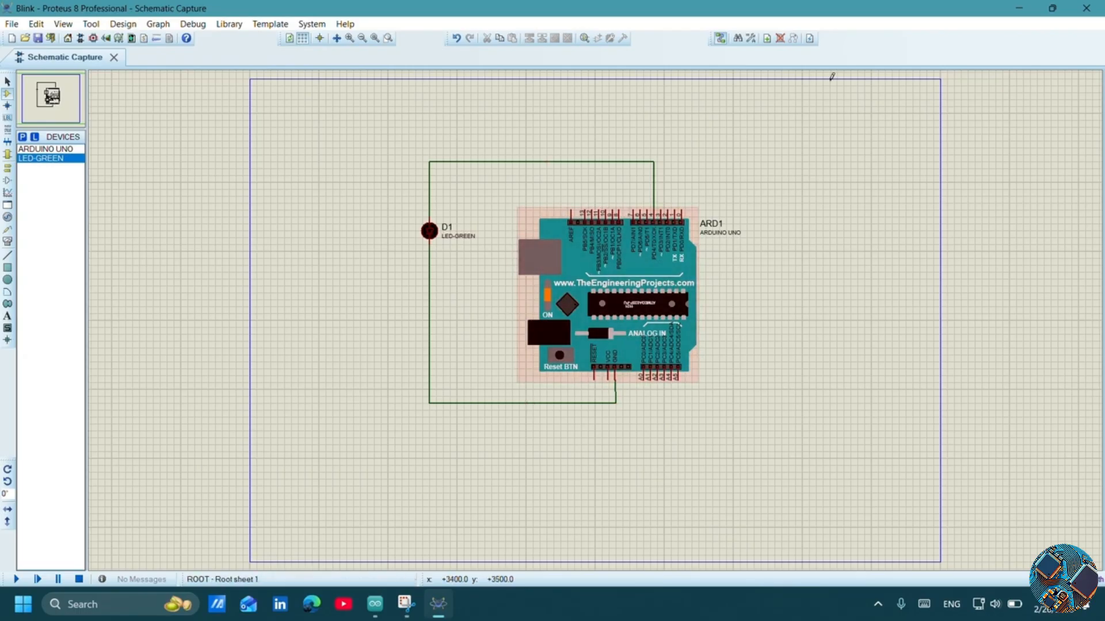
Switch to Arduino IDE and review the Blink sketch's ledPin definition and its HIGH and LOW digitalWrite lines.
click(374, 603)
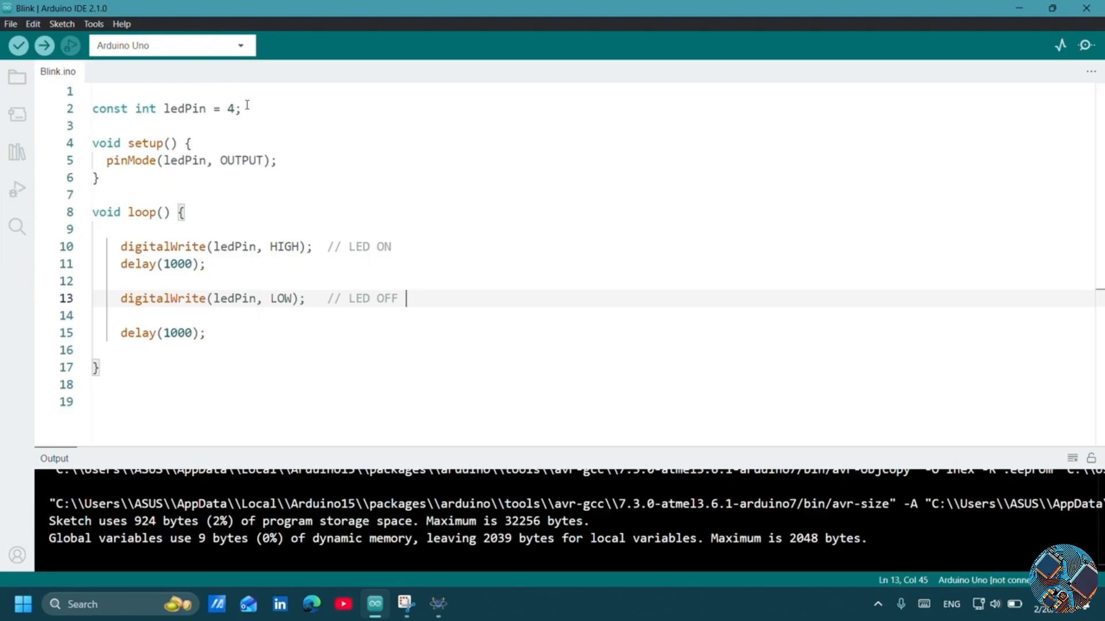
mouse_move(170, 113)
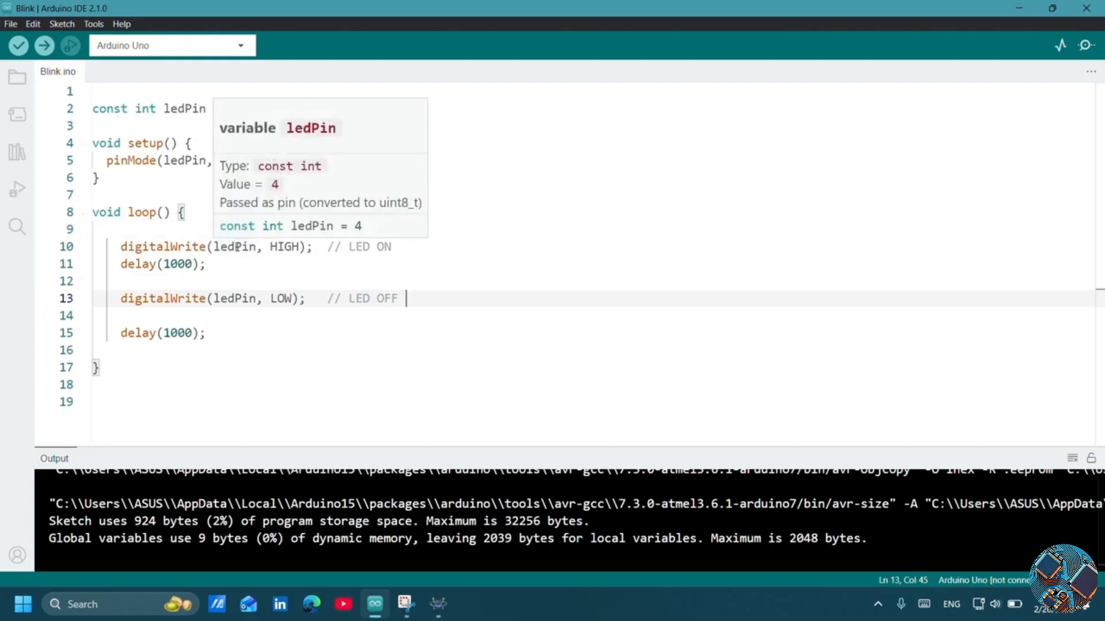
mouse_move(290, 253)
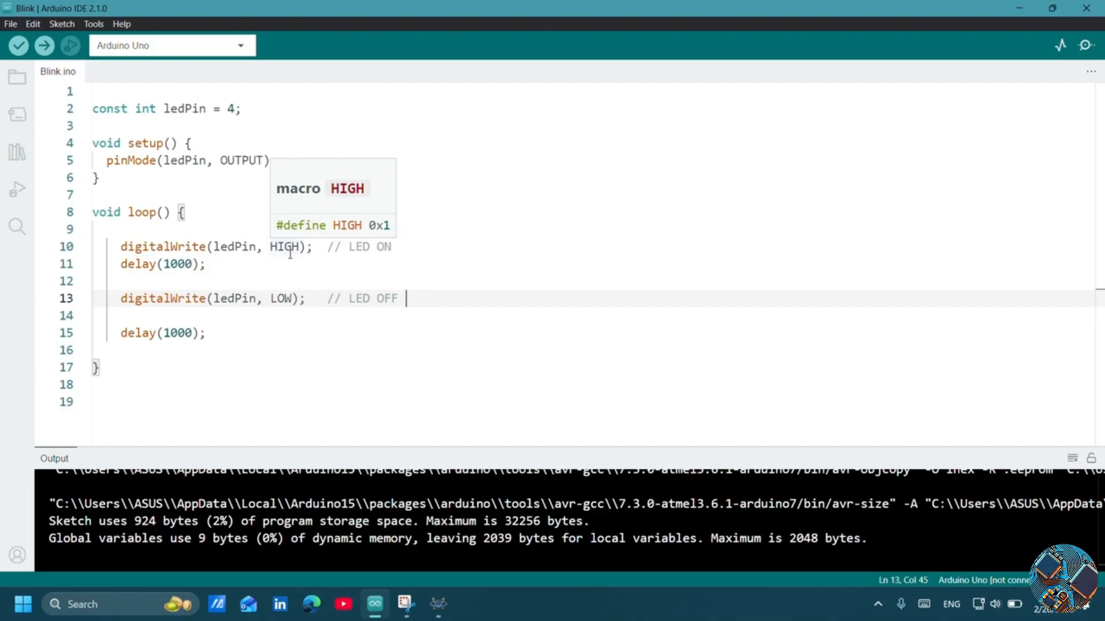
mouse_move(162, 248)
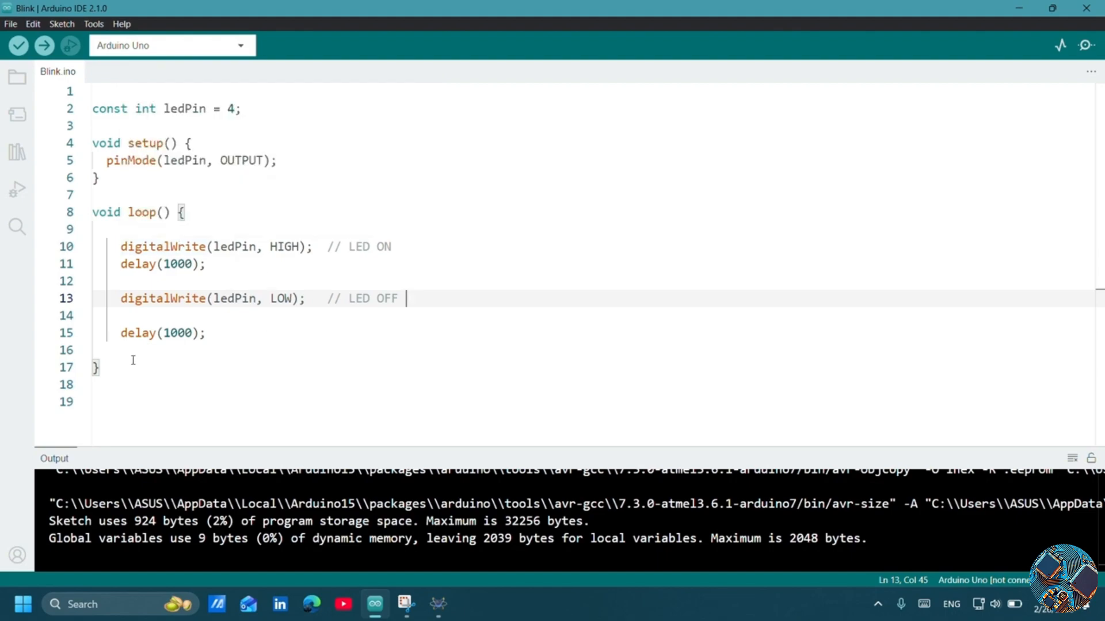
mouse_move(192, 304)
click(469, 31)
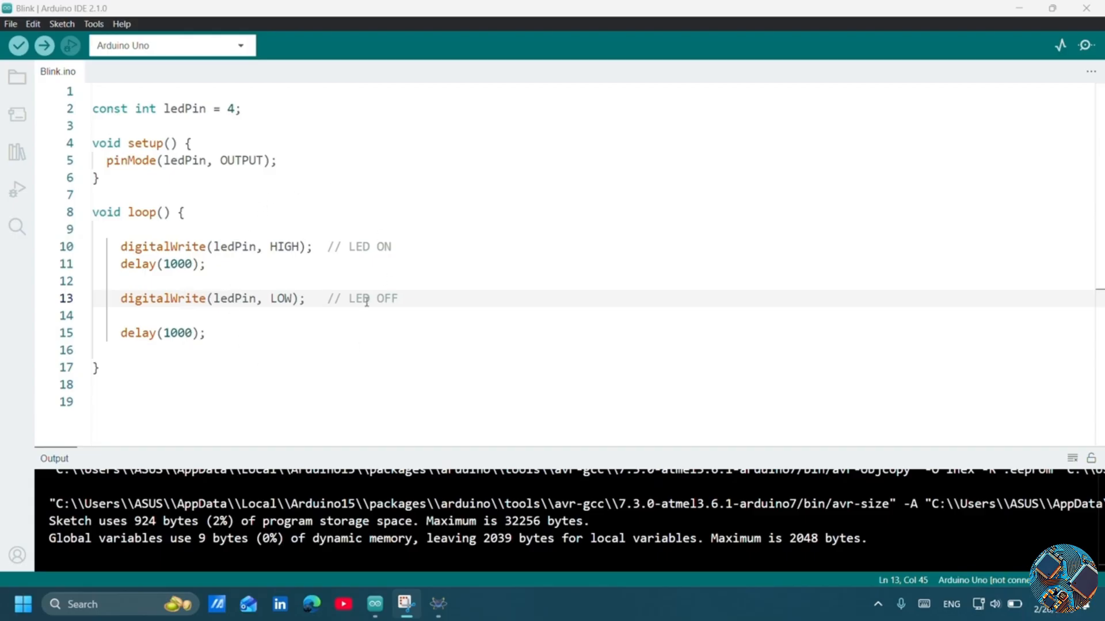
Save the sketch under the name Blink_Code in the Arduino folder inside Documents.
click(10, 23)
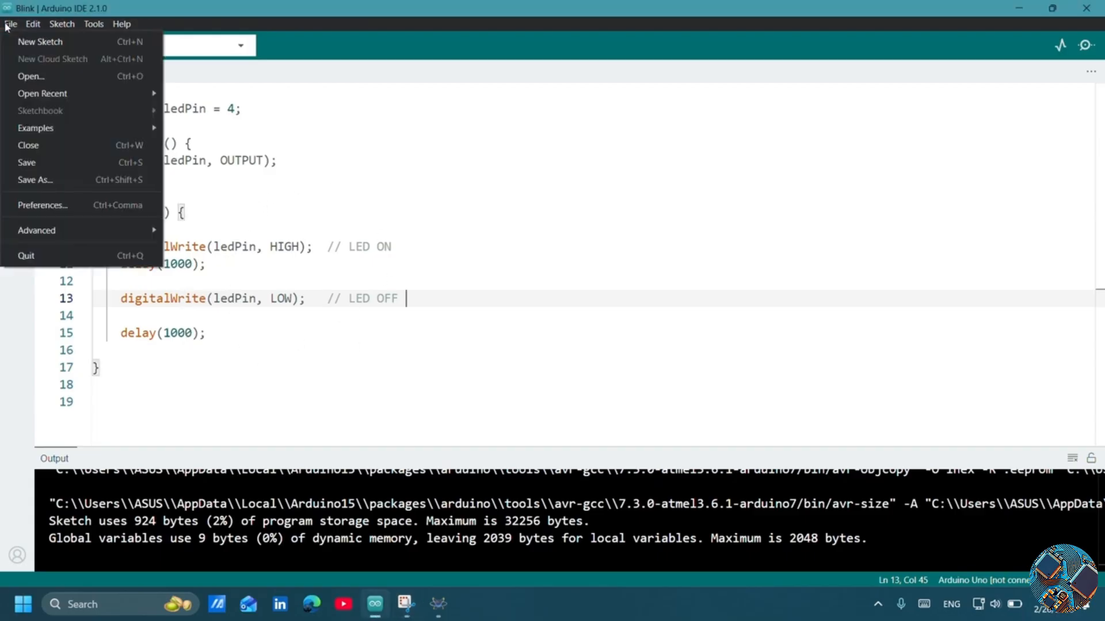
click(30, 185)
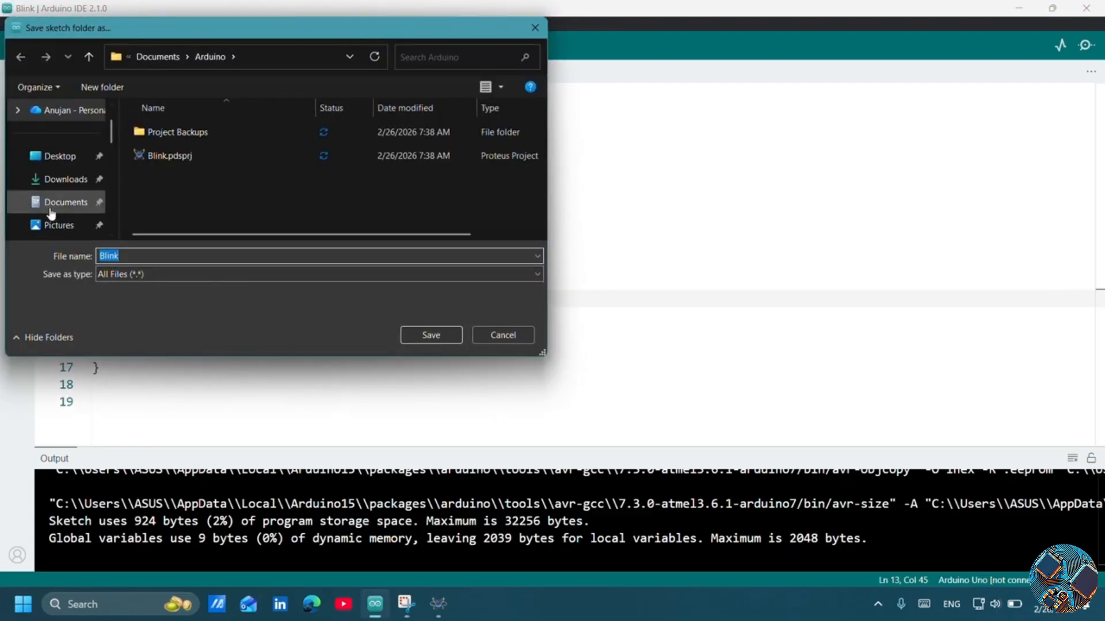
click(72, 204)
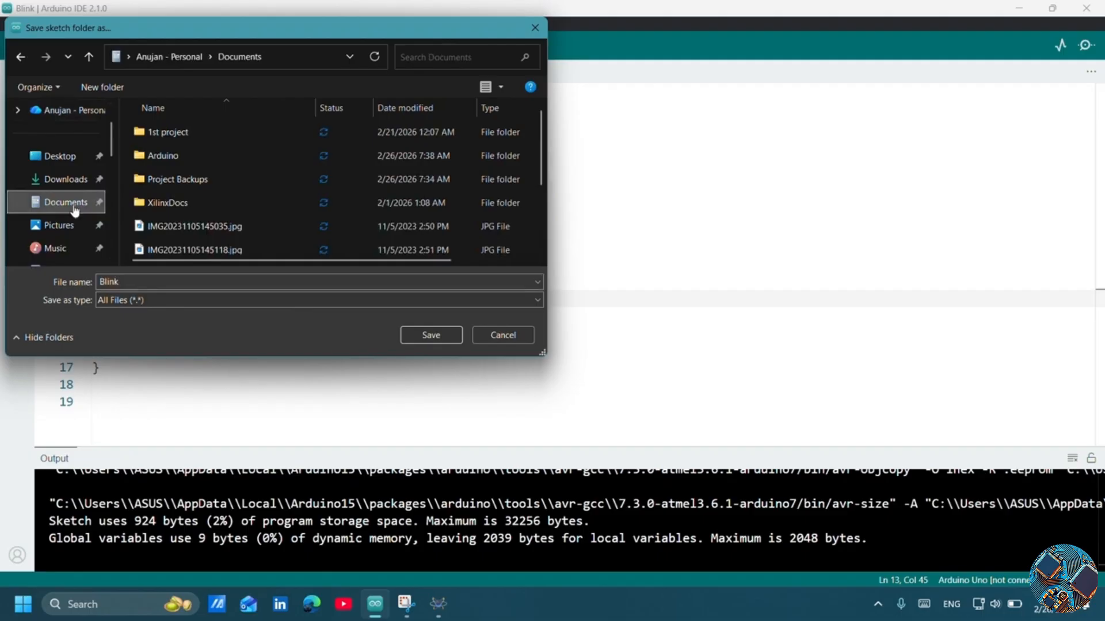
double_click(182, 161)
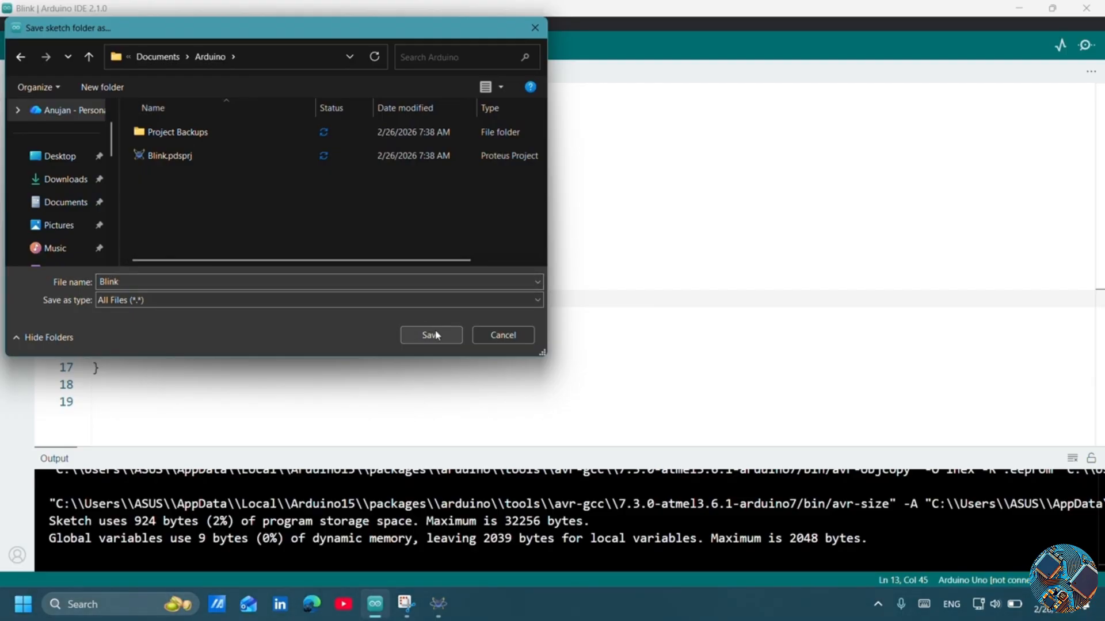
double_click(148, 278)
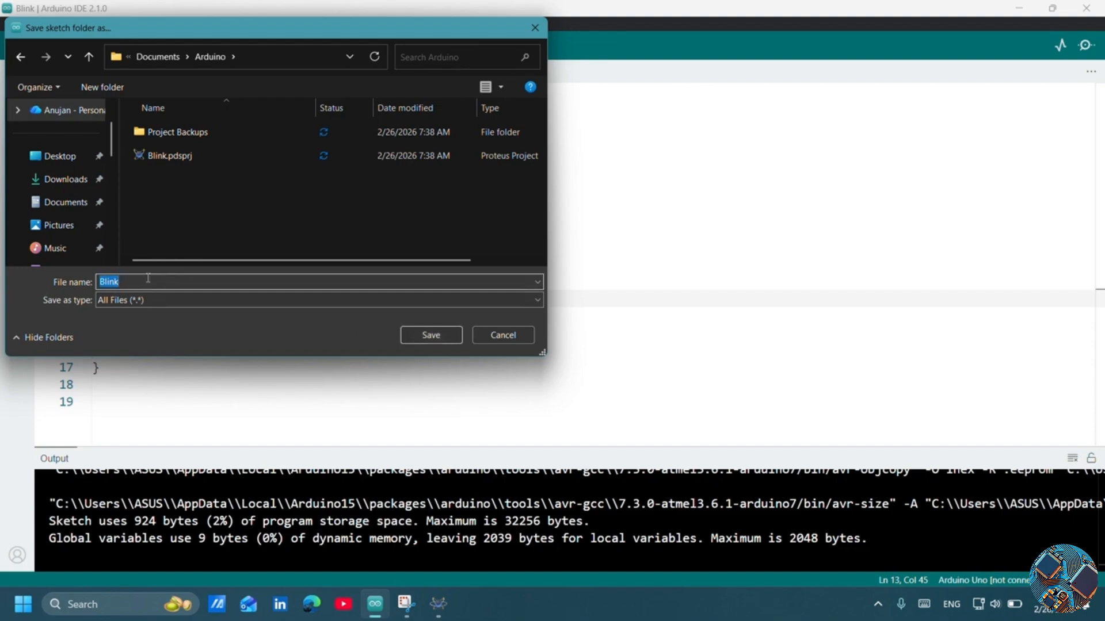
click(148, 278)
text(_Code)
click(423, 335)
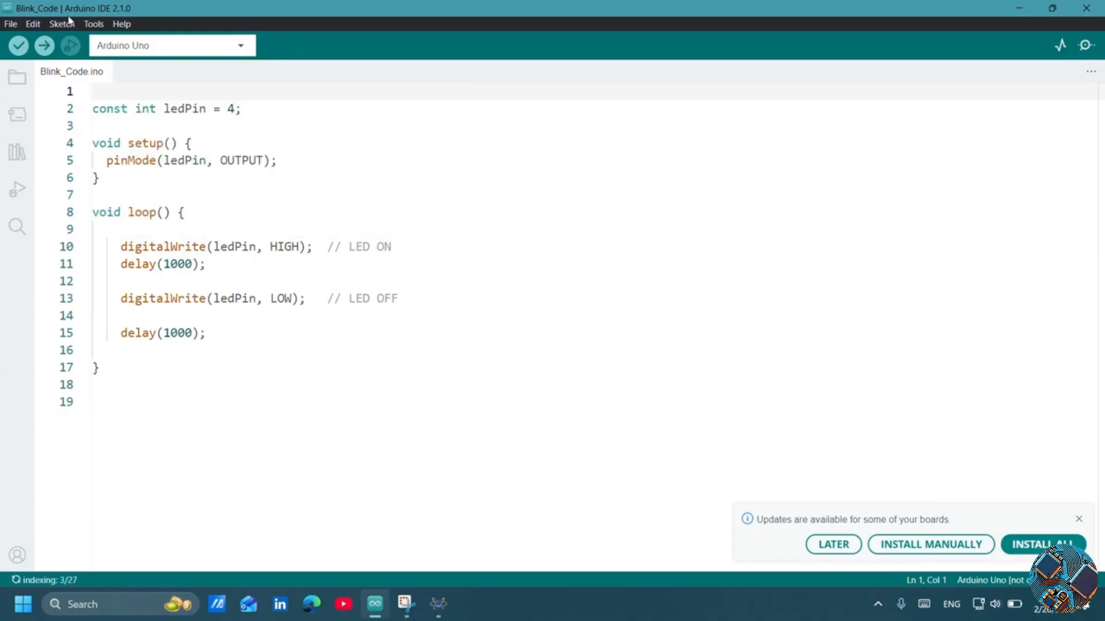
Export the compiled binary of the Blink_Code sketch.
click(92, 24)
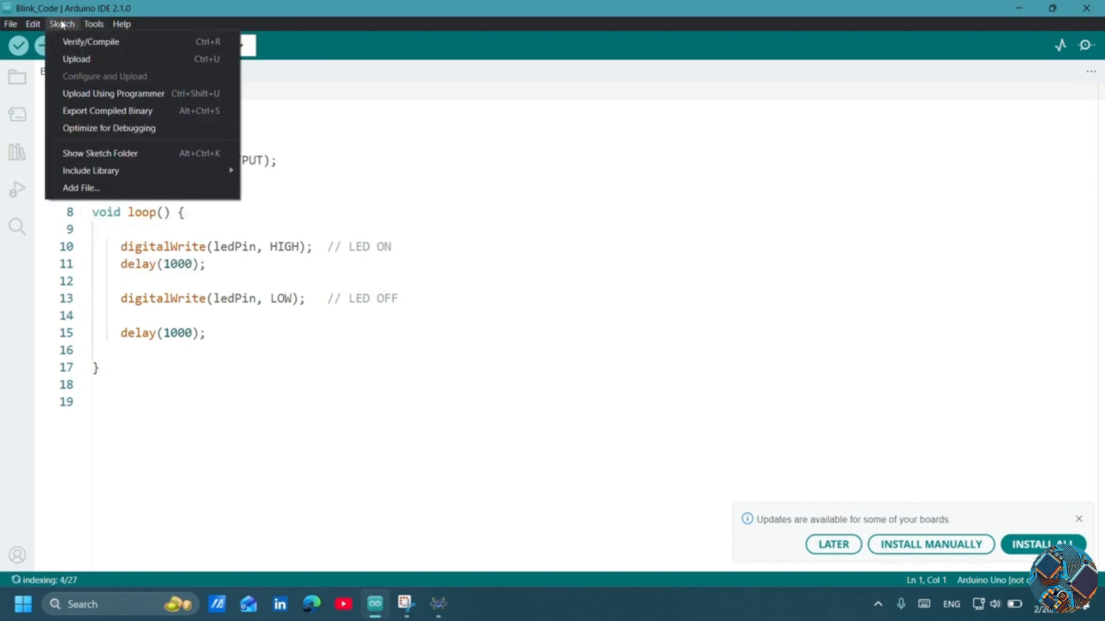
click(62, 24)
click(61, 24)
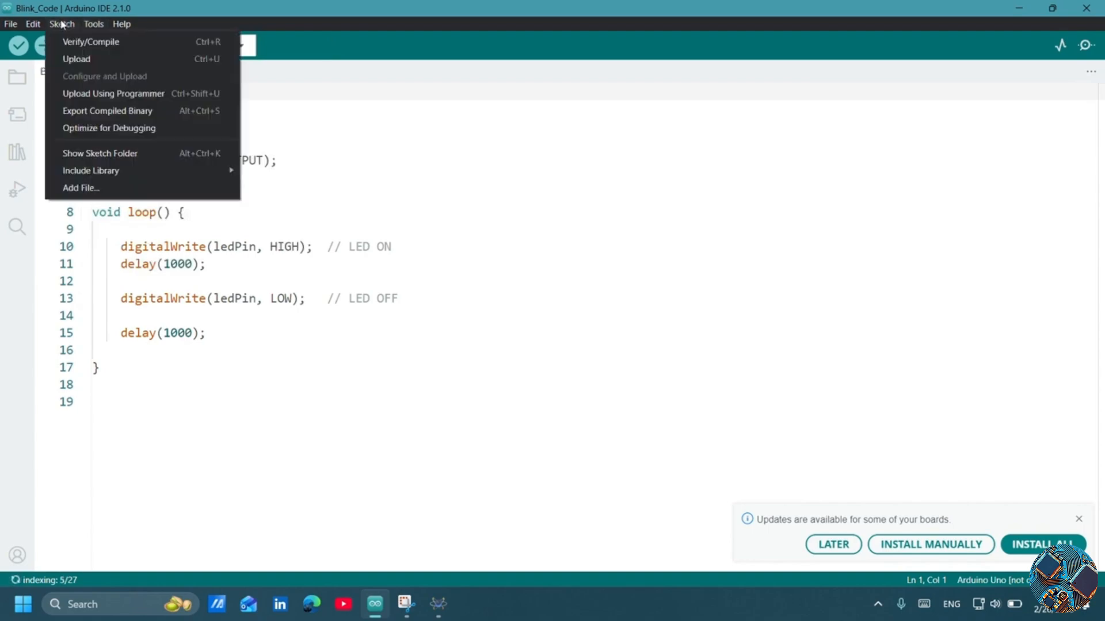
click(132, 112)
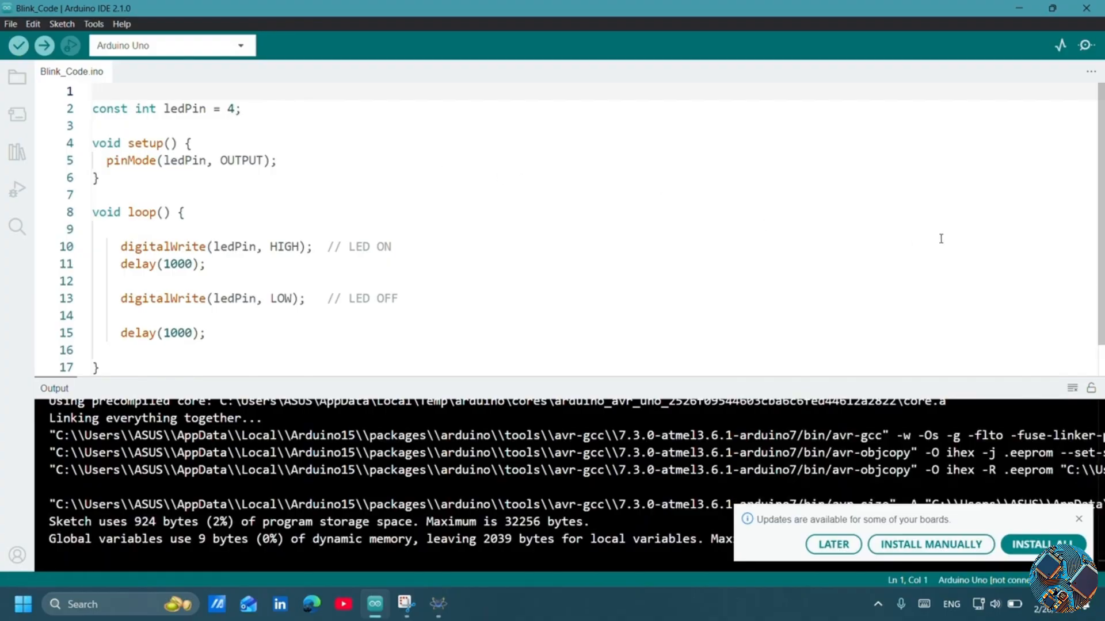
Switch to File Explorer and browse to Documents > Arduino > Blink_Code > build > arduino.avr.uno to view the exported files.
click(1024, 14)
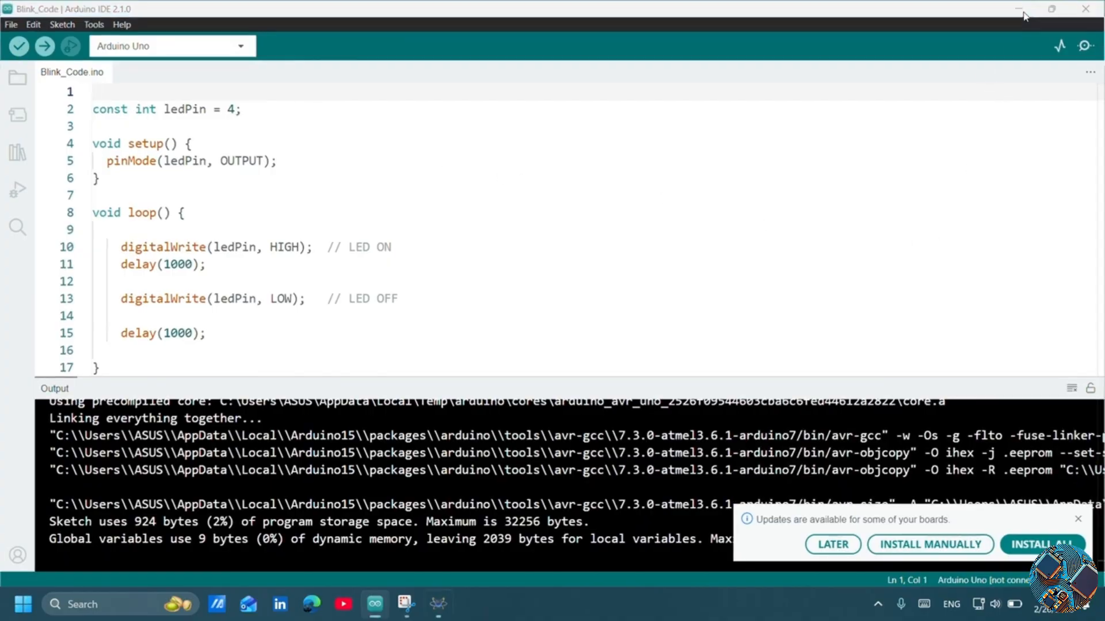
click(1032, 10)
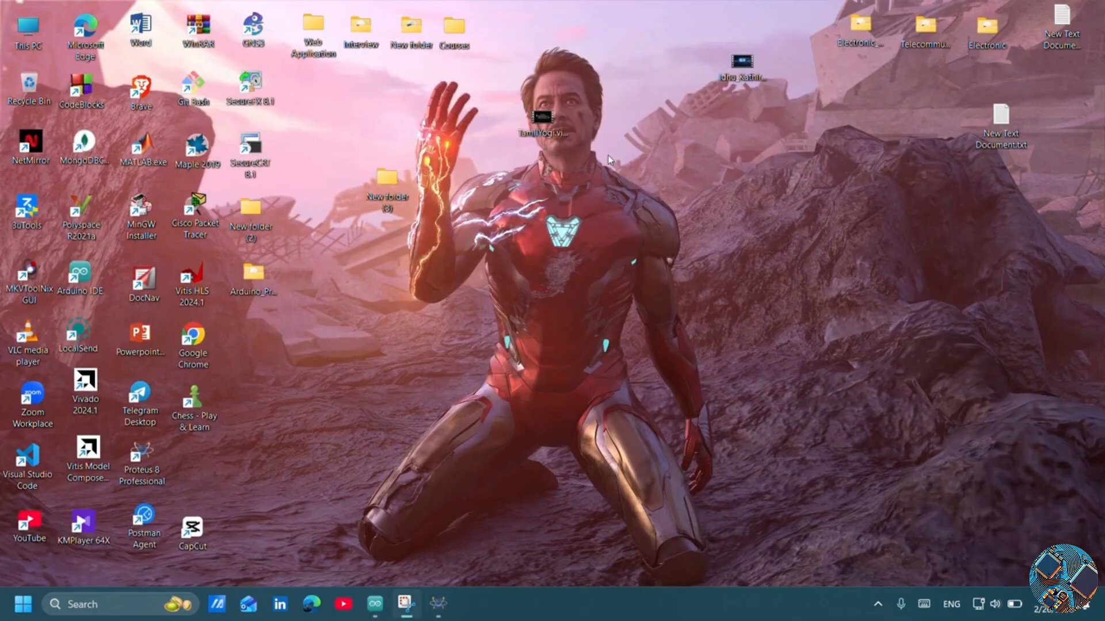
double_click(26, 33)
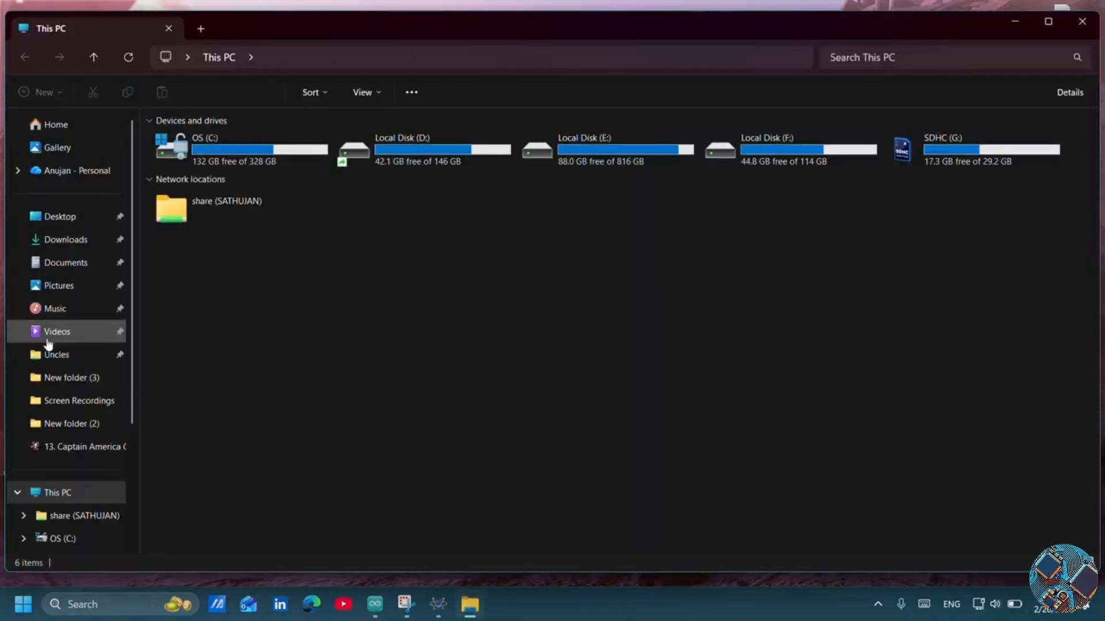
click(55, 264)
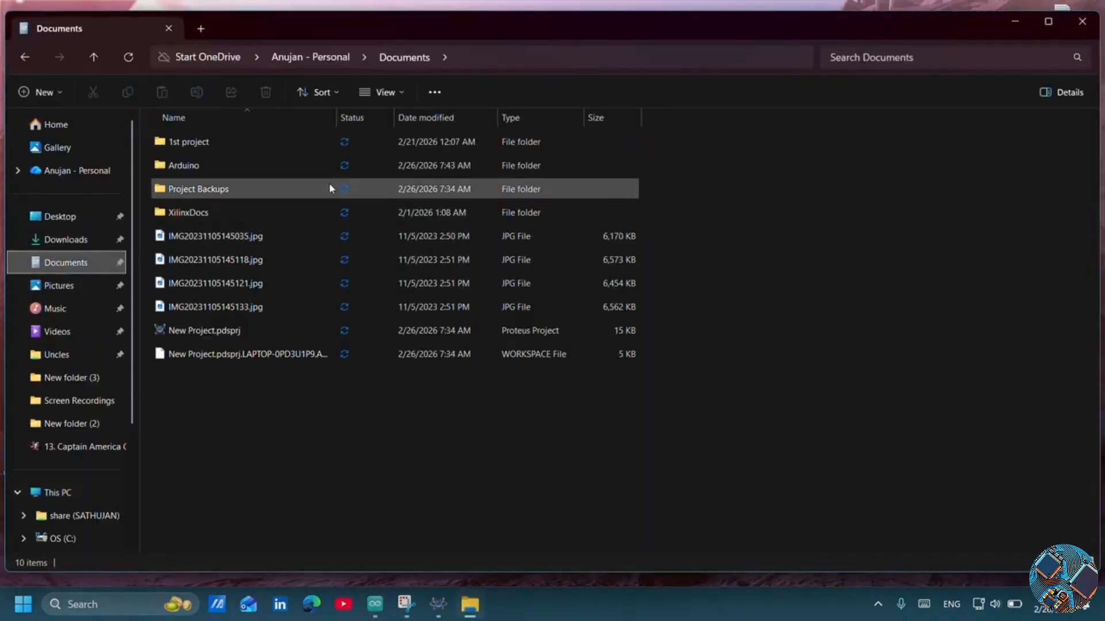
double_click(313, 166)
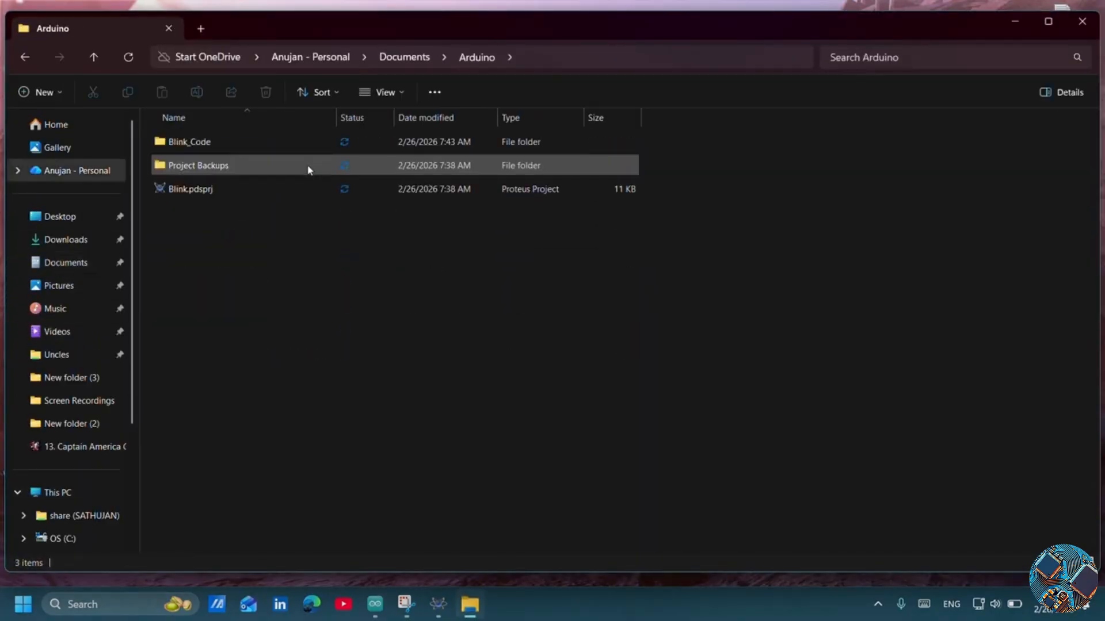
click(247, 145)
double_click(246, 146)
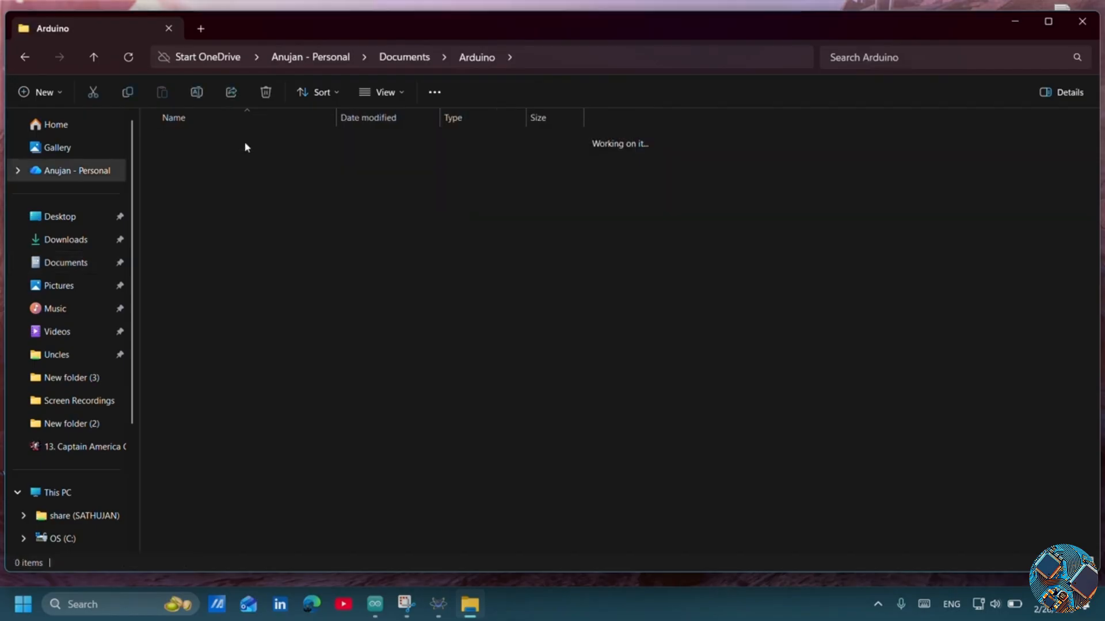
click(245, 147)
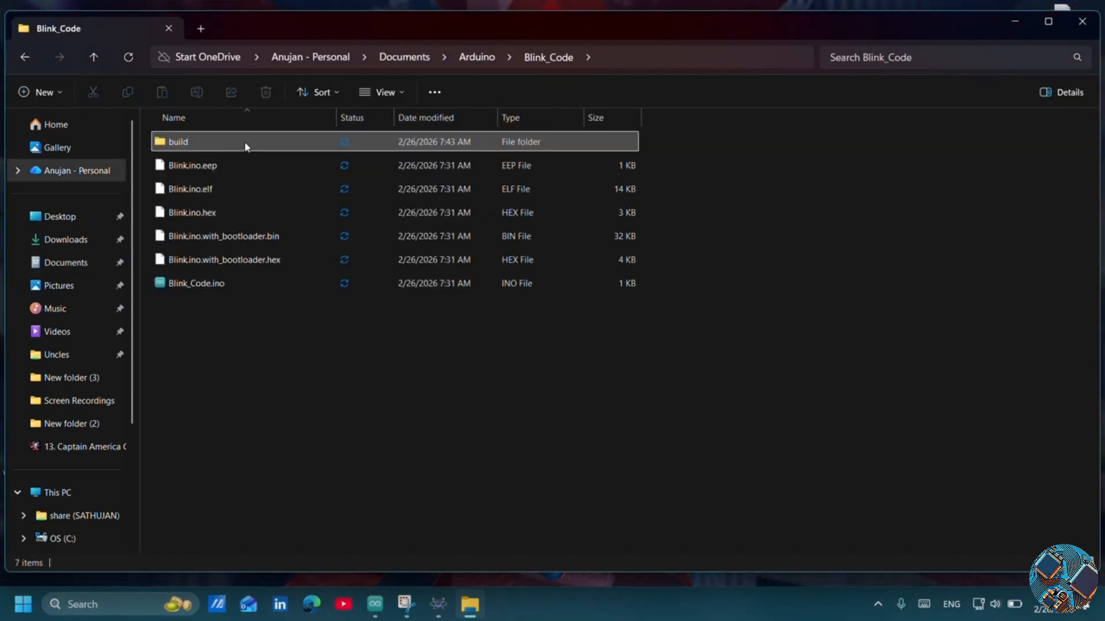
double_click(246, 146)
double_click(246, 145)
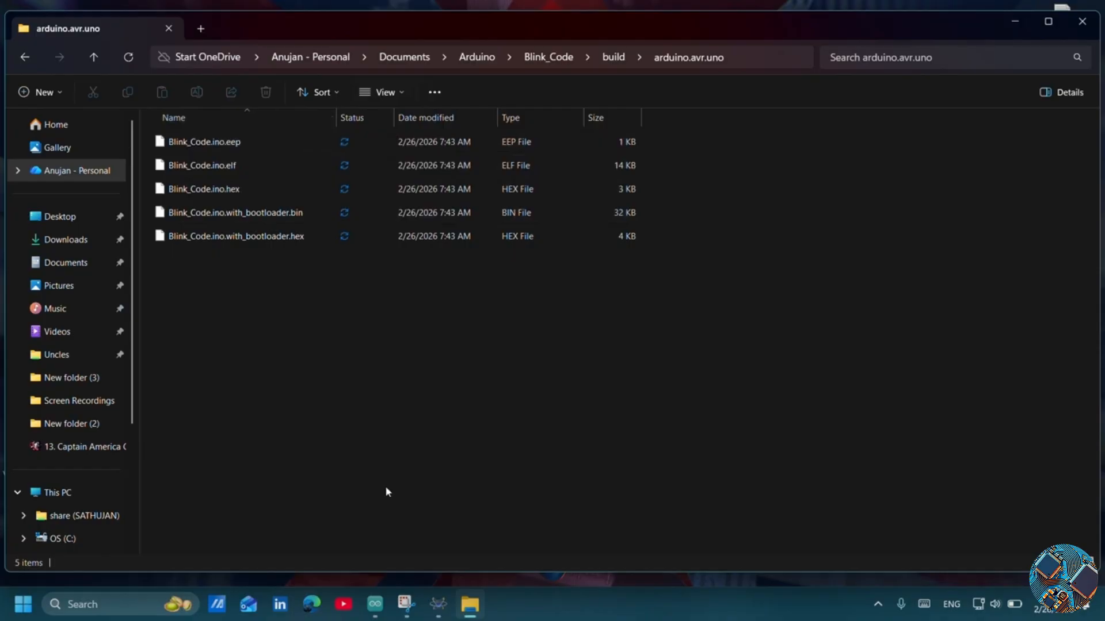
Switch to Proteus and assign Blink_Code.ino.hex from the build's arduino.avr.uno folder as the Arduino Uno's program file.
click(438, 604)
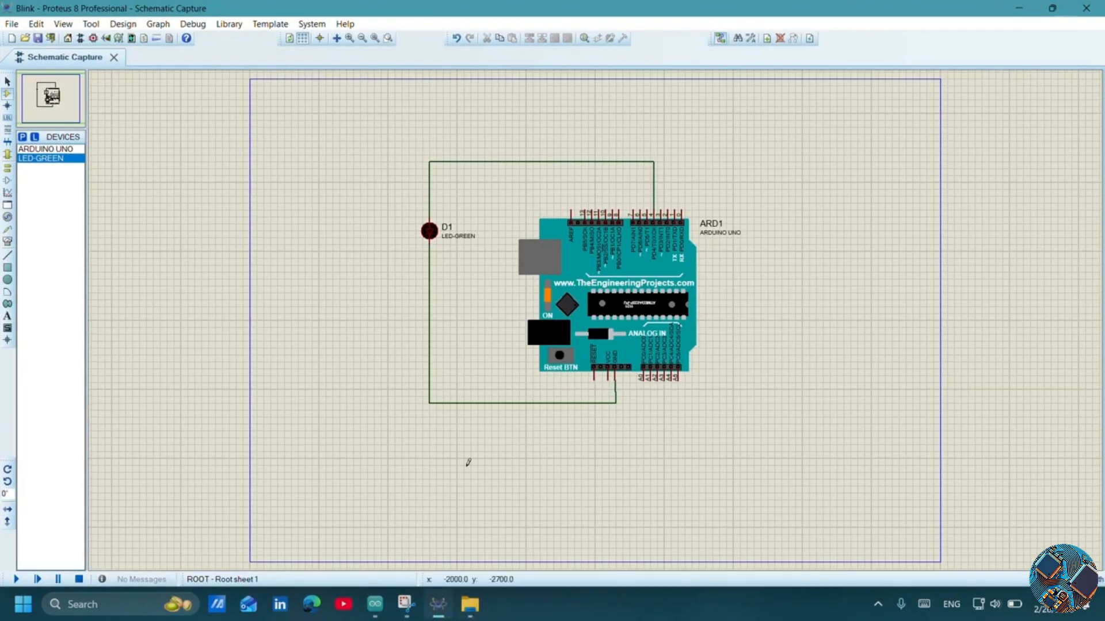
double_click(637, 298)
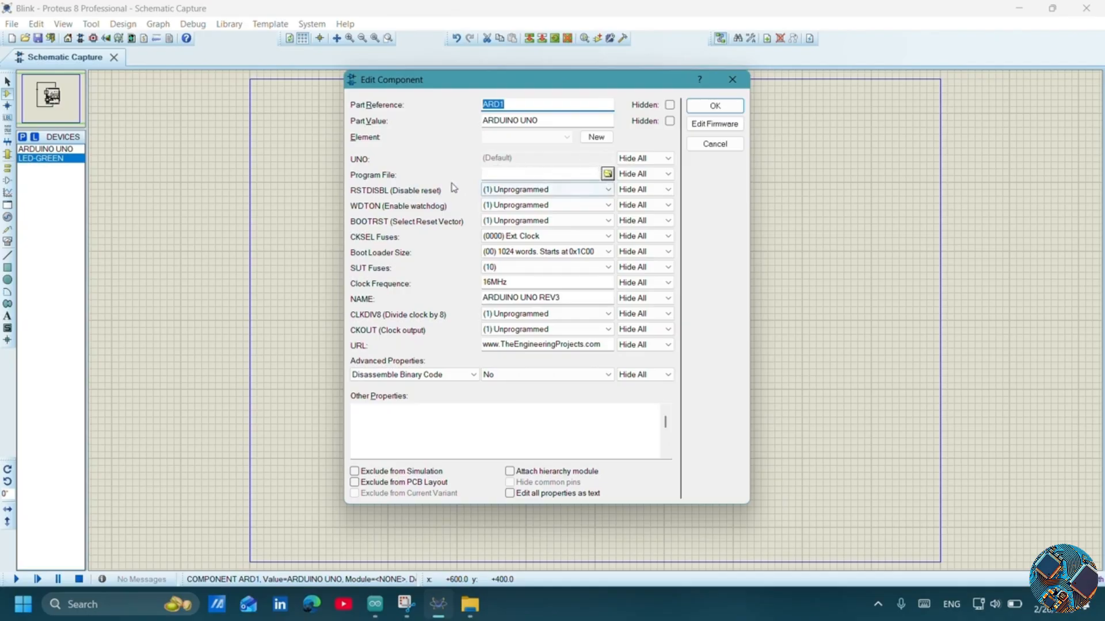
click(609, 174)
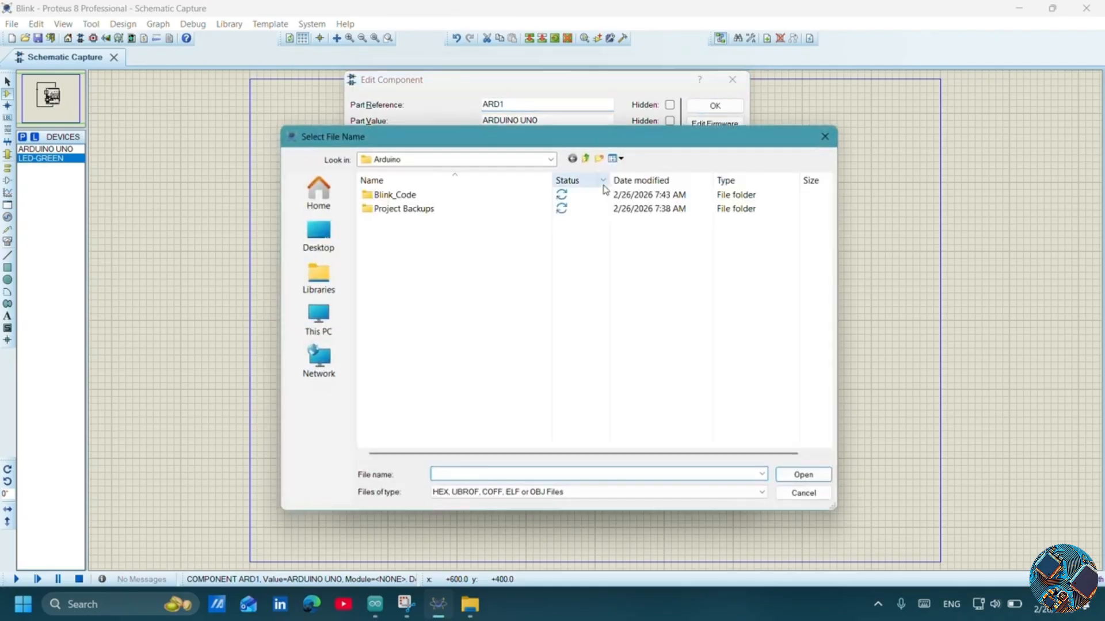
double_click(390, 196)
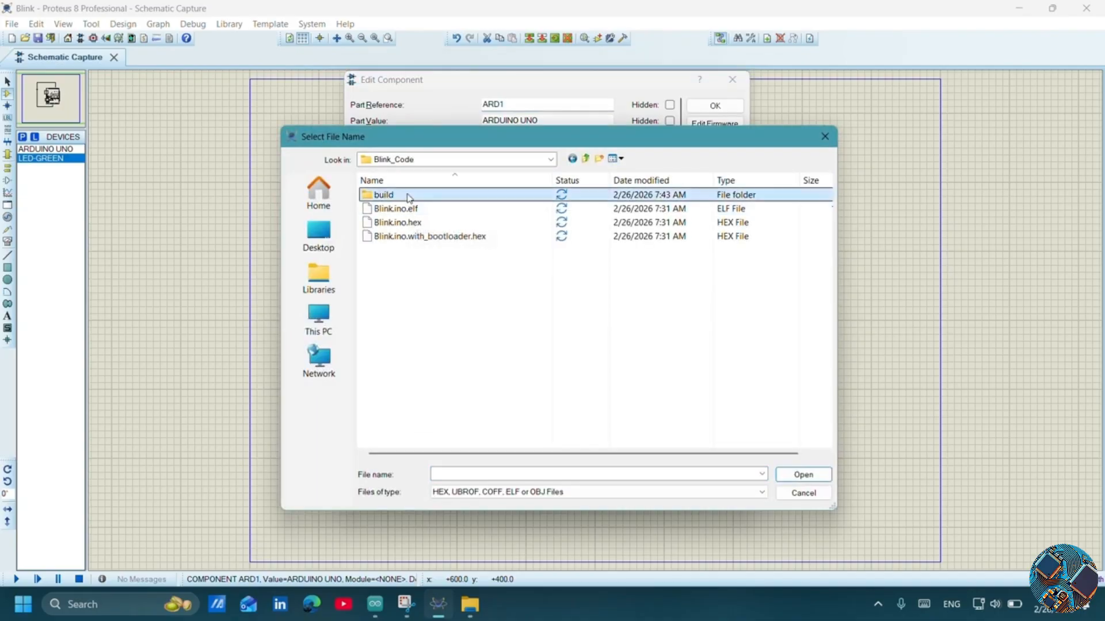
double_click(402, 196)
double_click(406, 195)
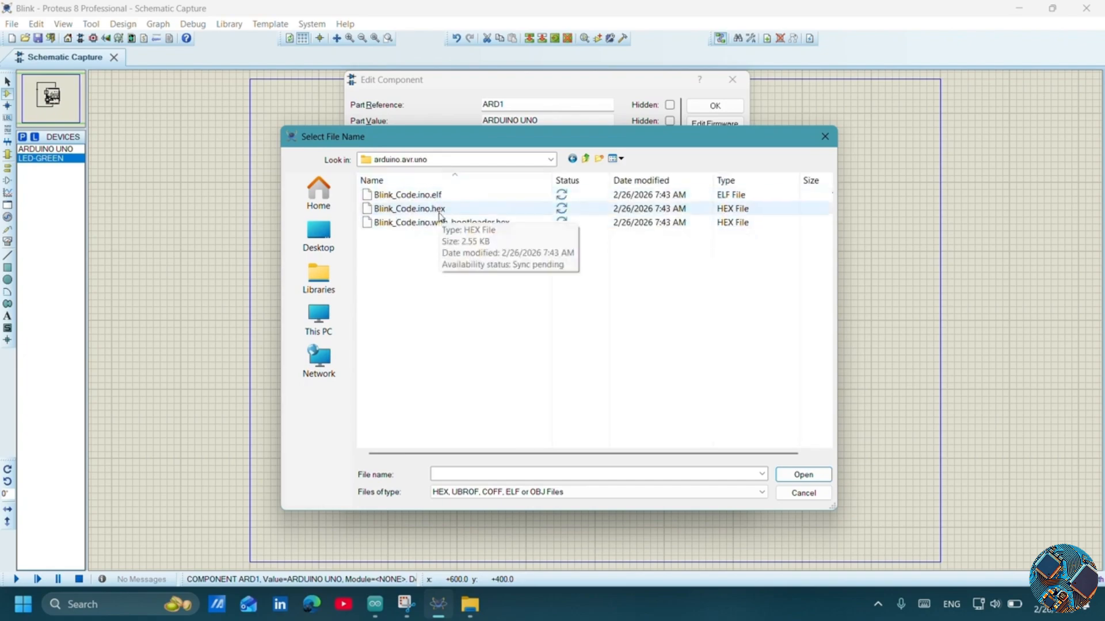
double_click(439, 211)
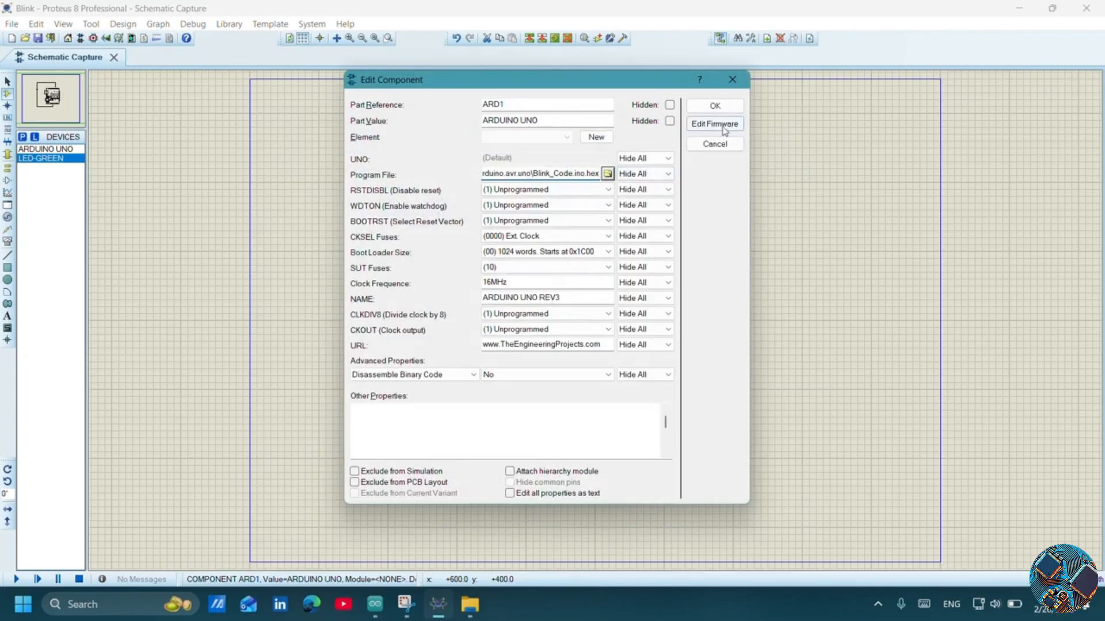
click(715, 106)
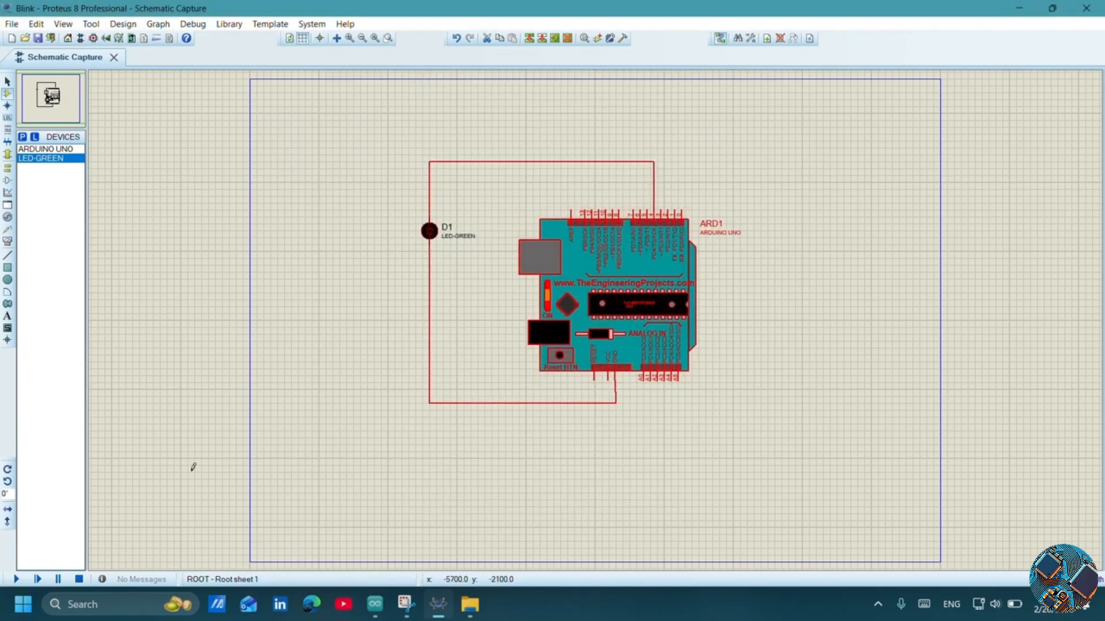
Run the circuit simulation to check whether the green LED blinks, and stop it.
click(17, 580)
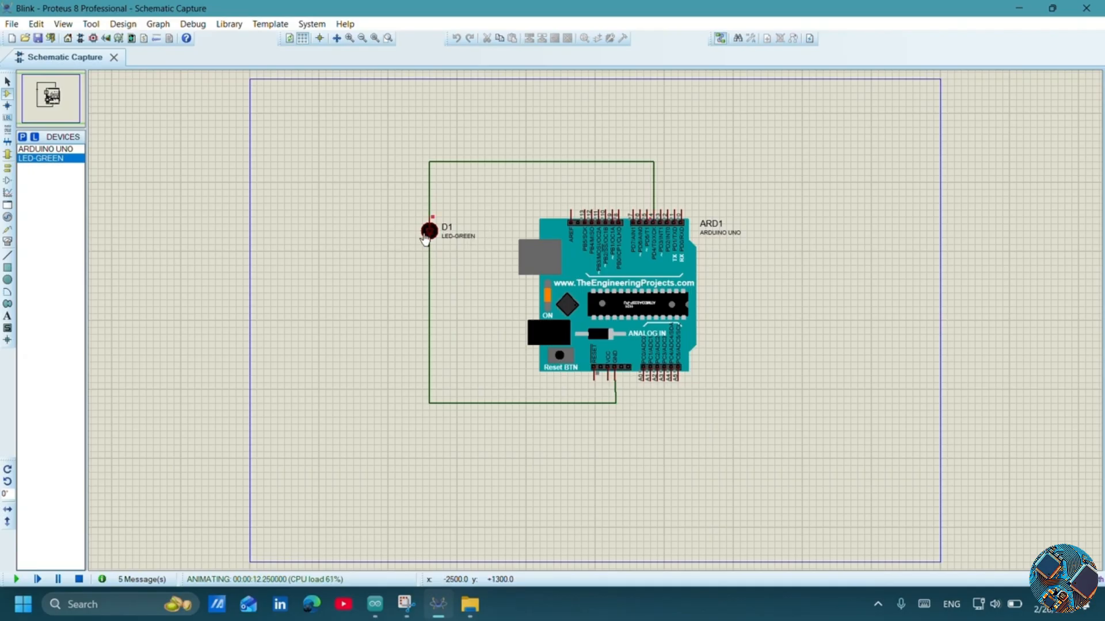
click(79, 580)
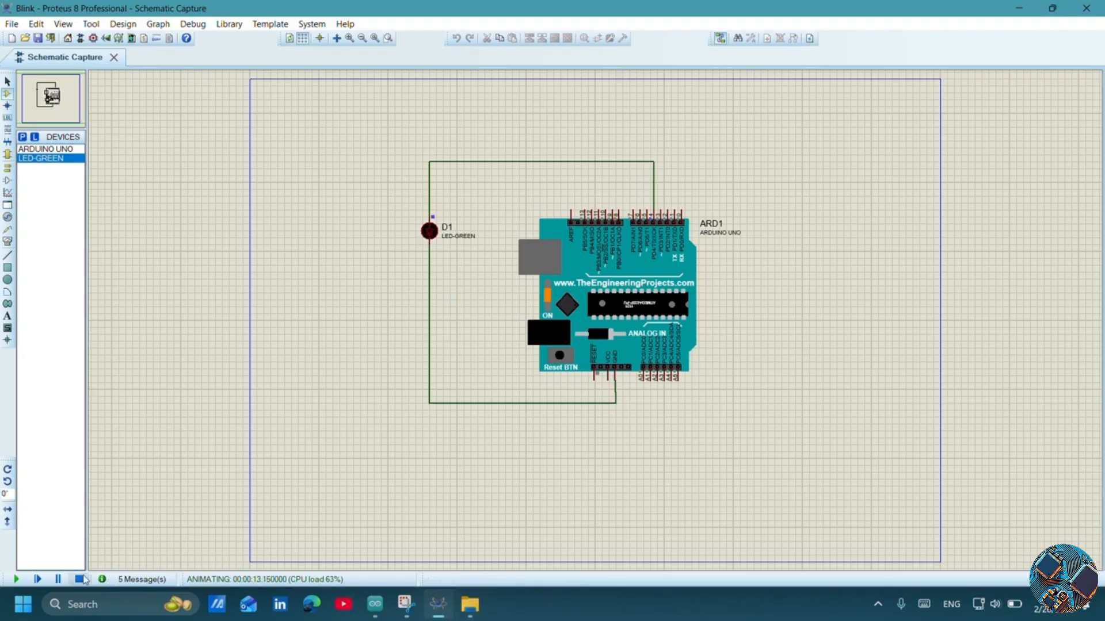
Set the green LED's model type to Digital and rerun the simulation to check its blinking, stopping it when done.
double_click(436, 237)
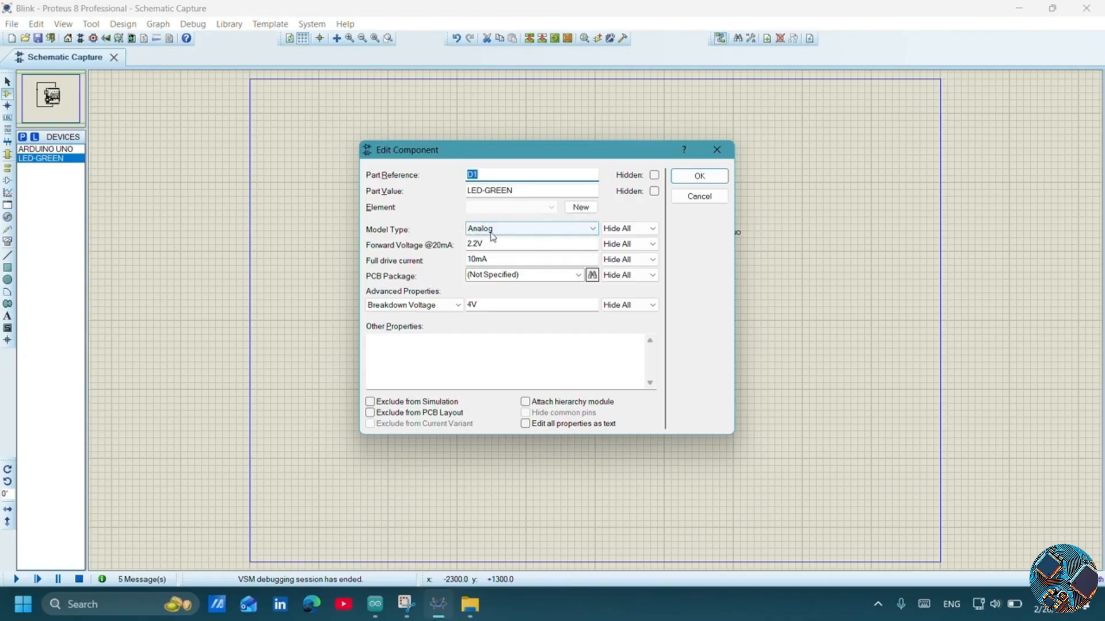
click(589, 229)
click(572, 247)
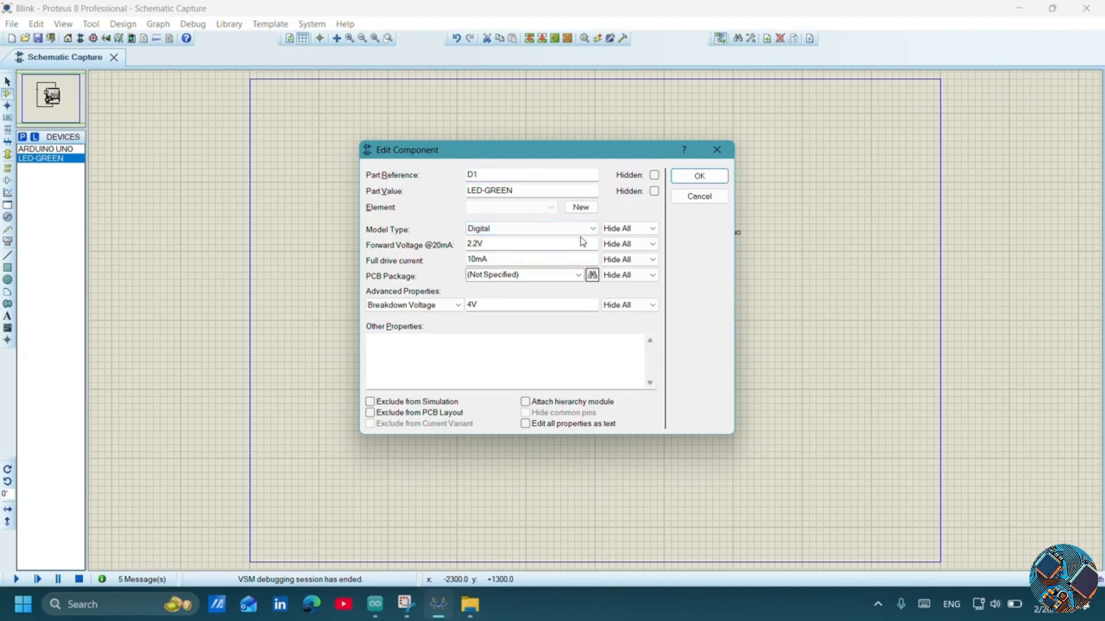
click(685, 181)
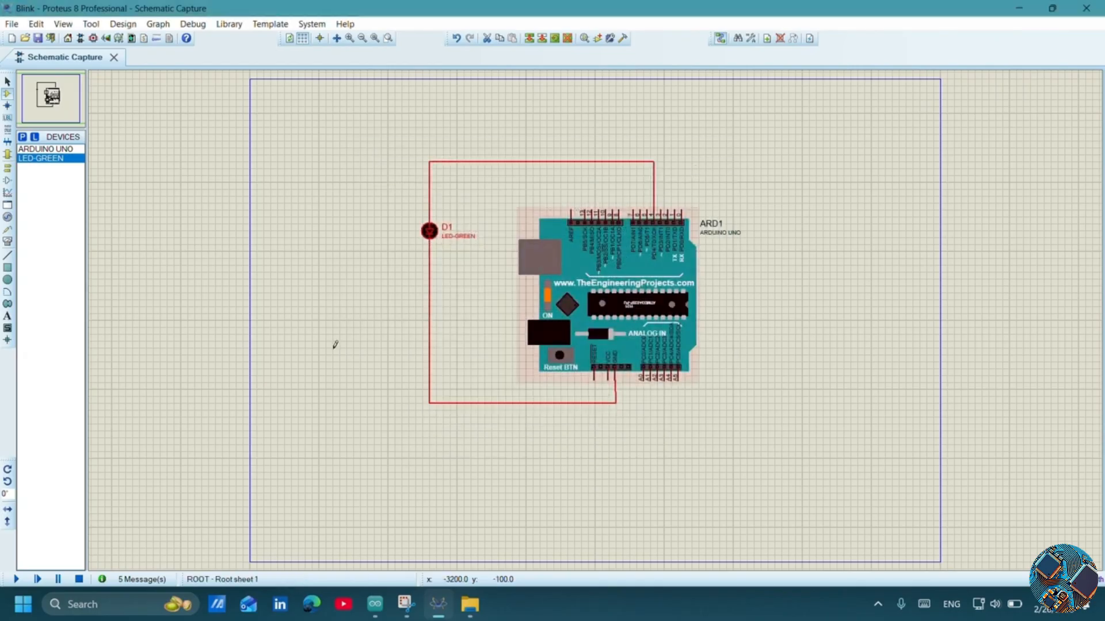
click(19, 580)
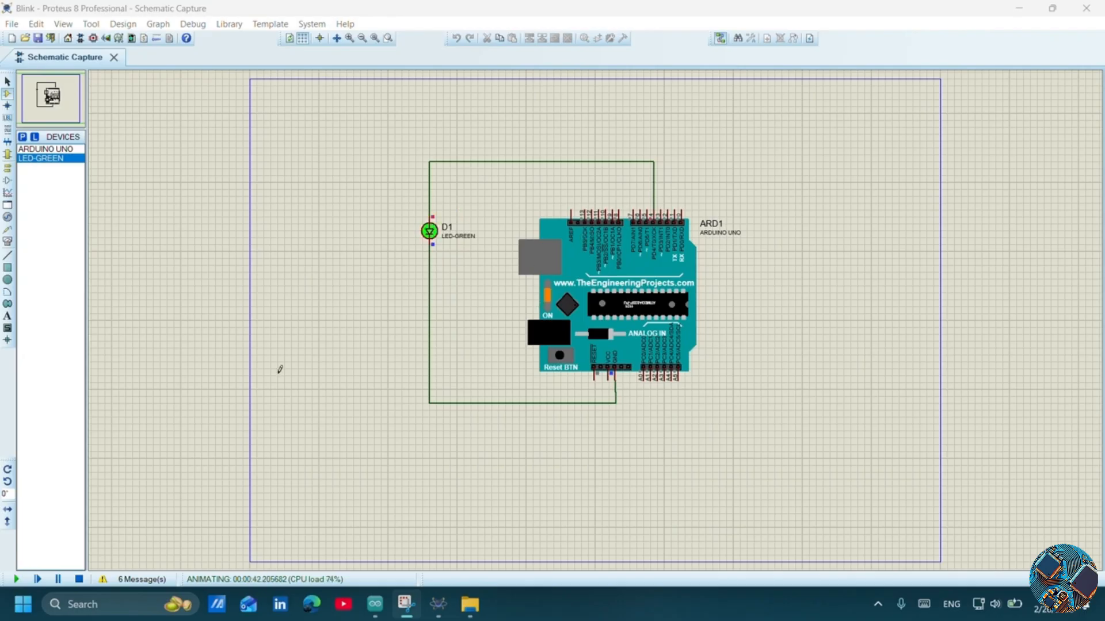
click(79, 579)
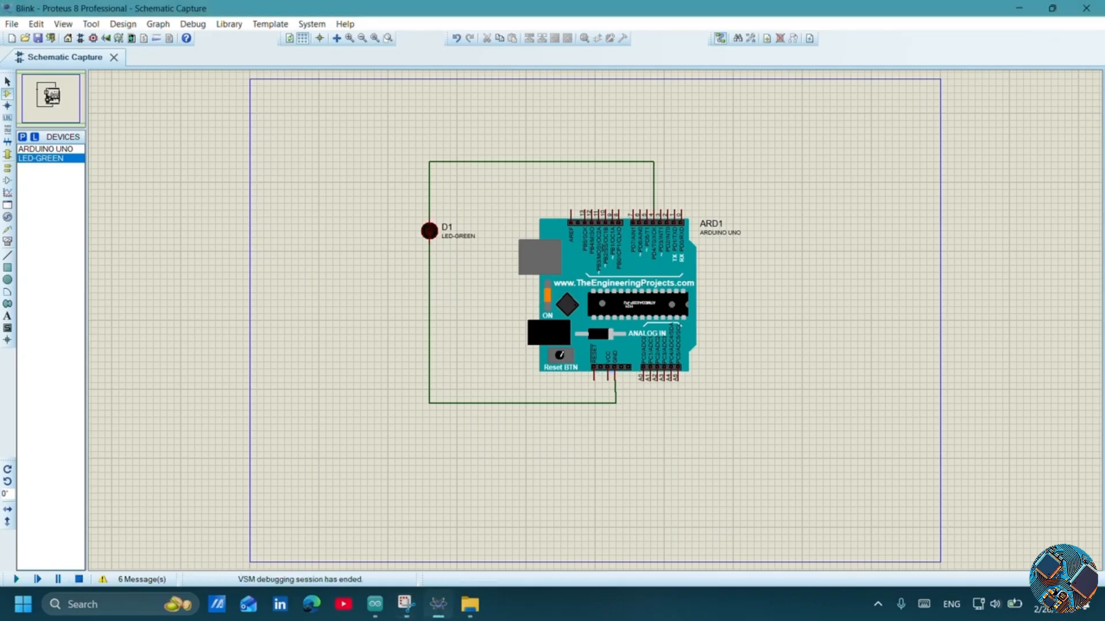
Switch to Arduino IDE and set both delay values in the loop function to 100.
click(1019, 7)
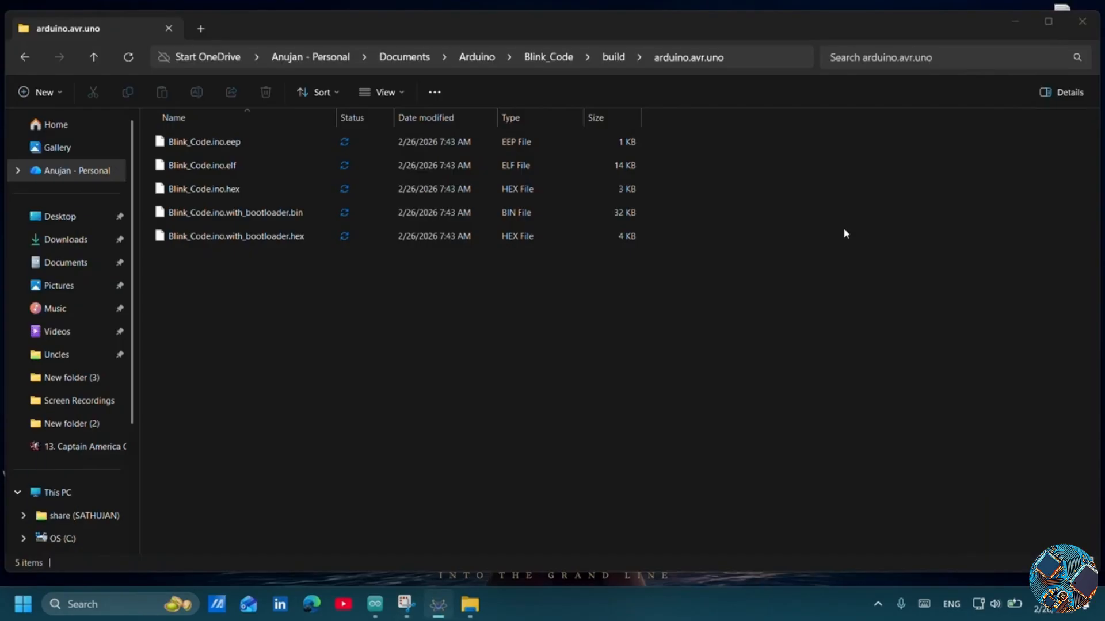
click(380, 611)
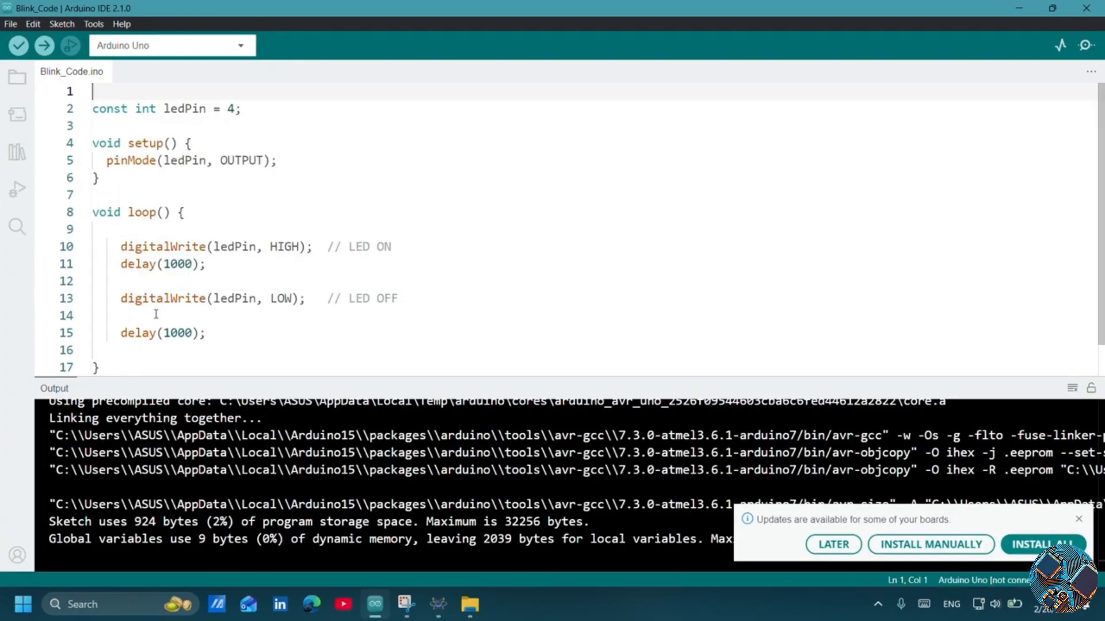
click(195, 263)
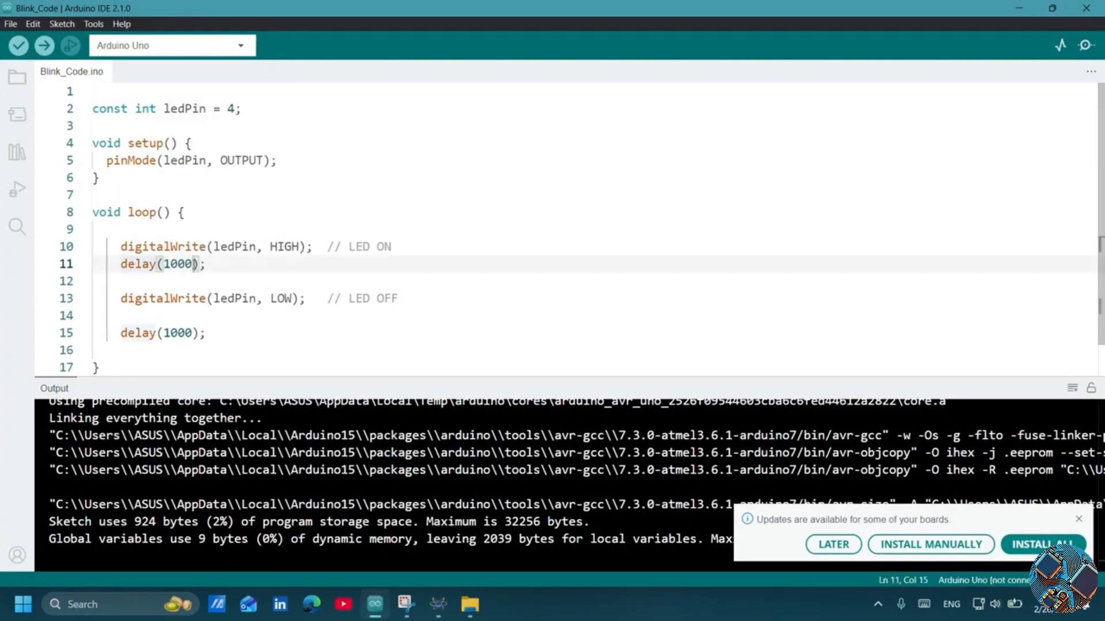
key(BackSpace)
click(195, 333)
key(BackSpace)
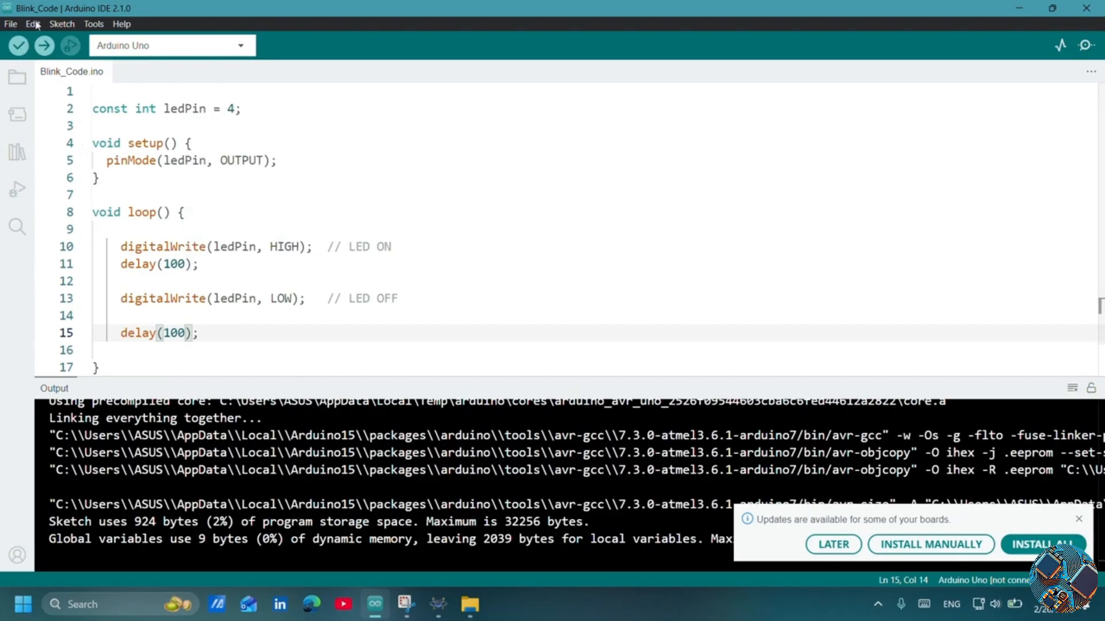
Verify the Blink_Code sketch with the edited delays and export its compiled binary.
click(18, 46)
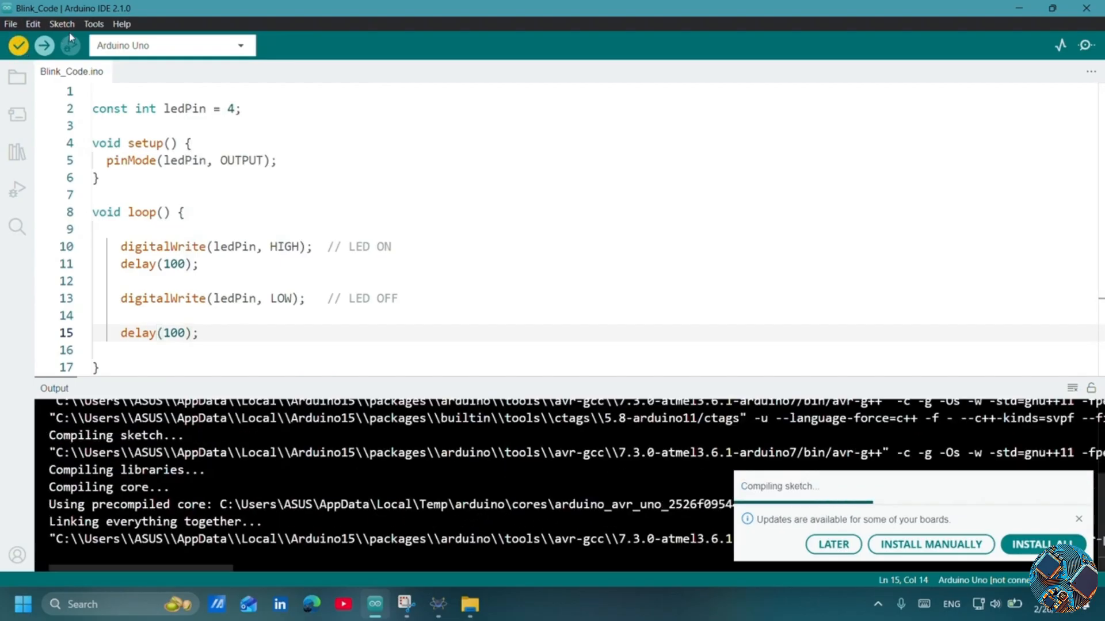
click(62, 24)
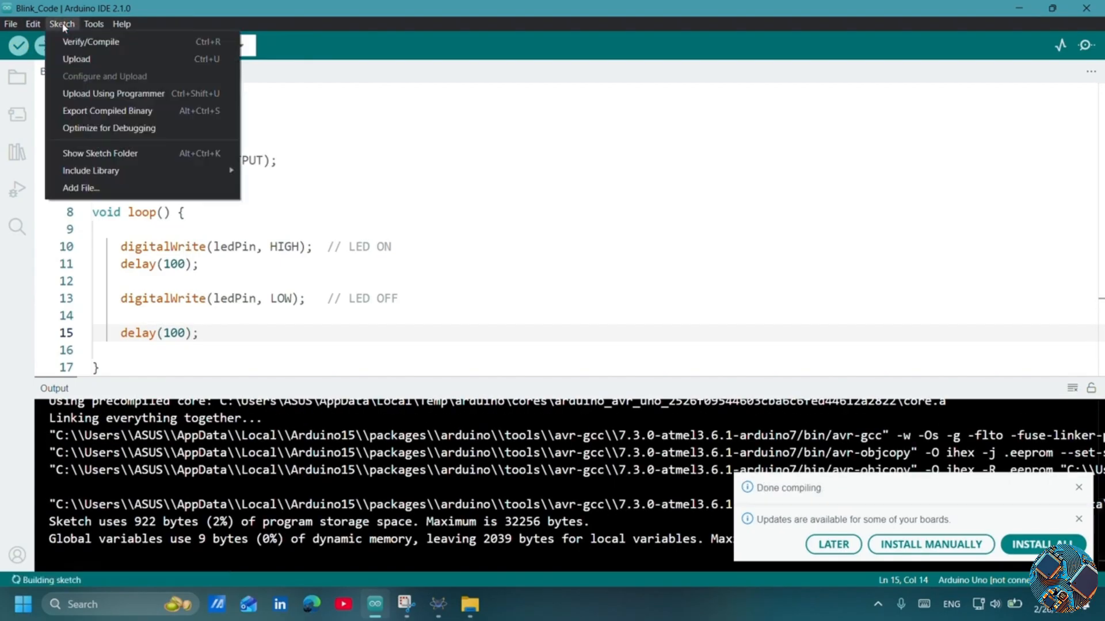
click(88, 112)
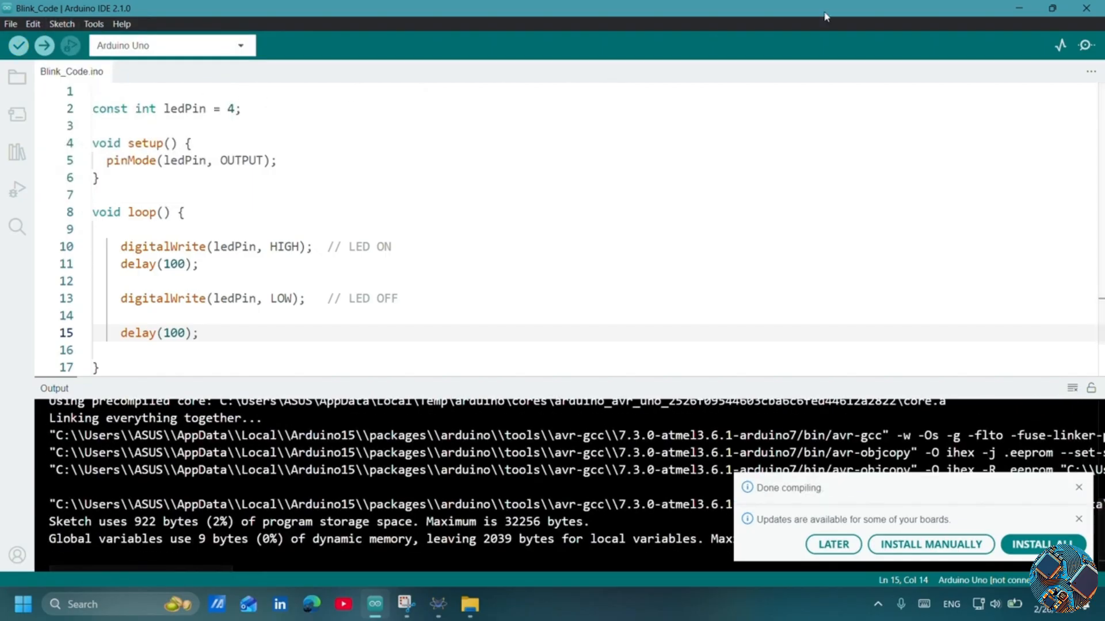
Switch to Proteus, reassign Blink_Code.ino.hex from the arduino.avr.uno folder as the Arduino Uno's program file, and start the simulation.
click(1020, 8)
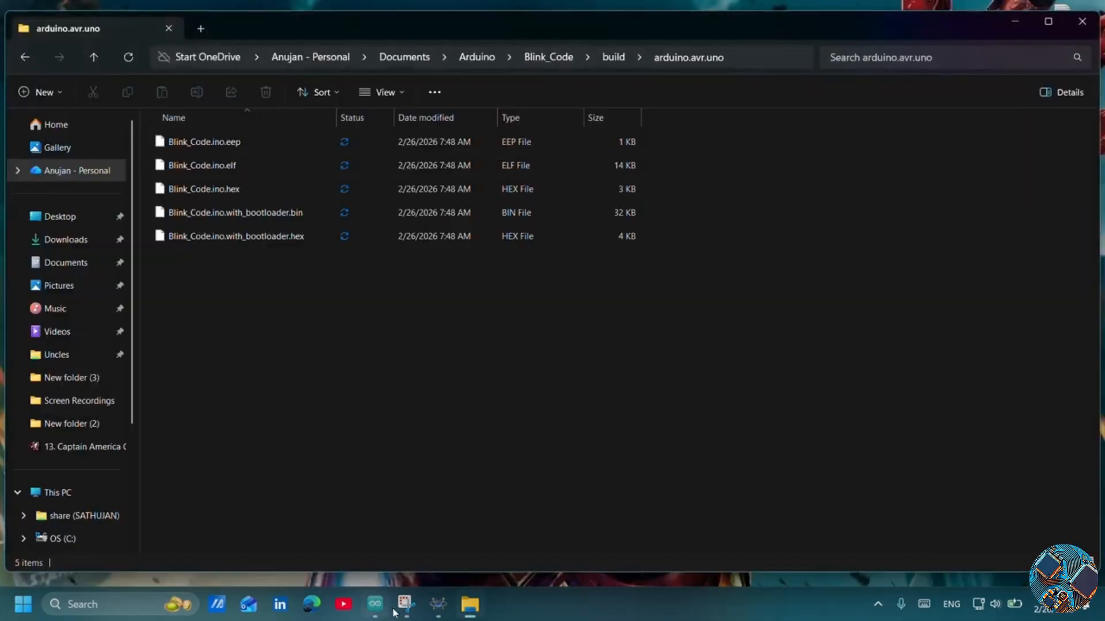
click(438, 604)
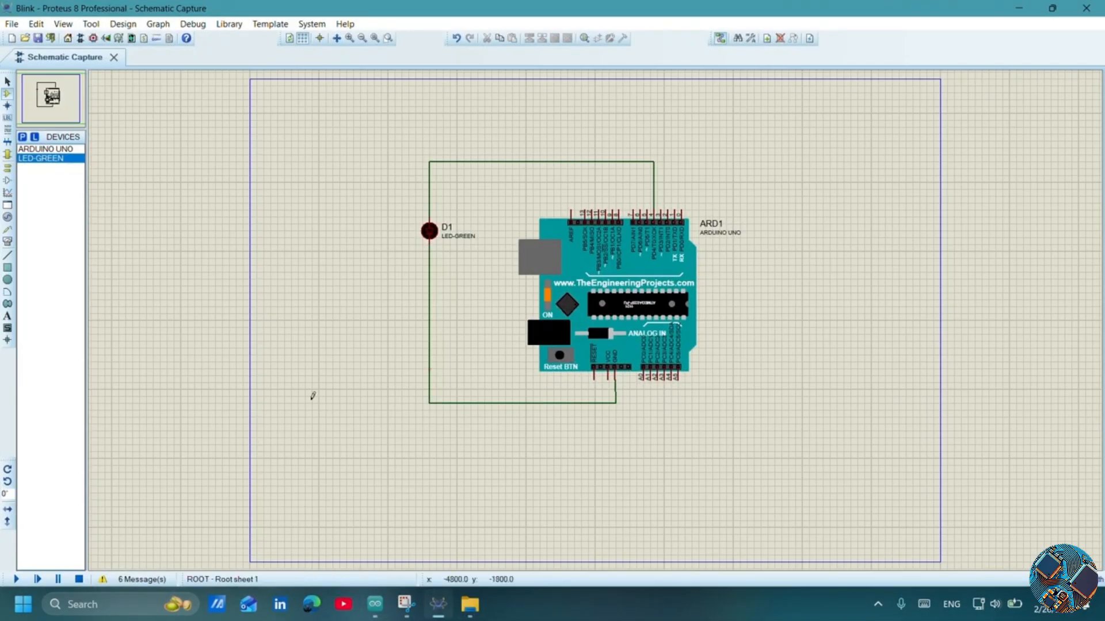
double_click(601, 271)
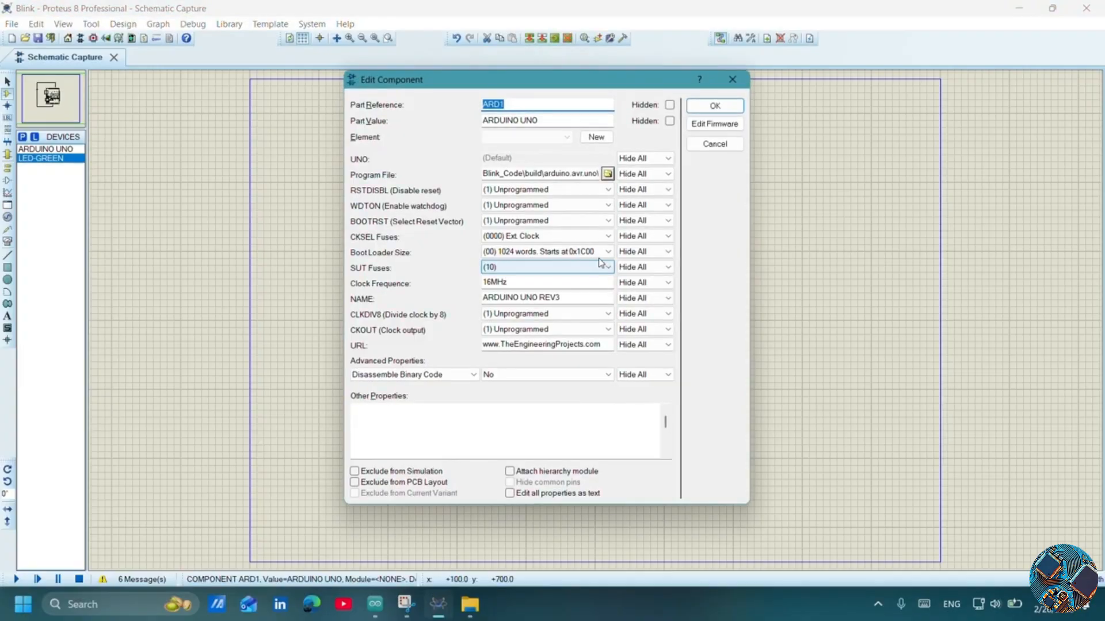
click(607, 174)
click(467, 210)
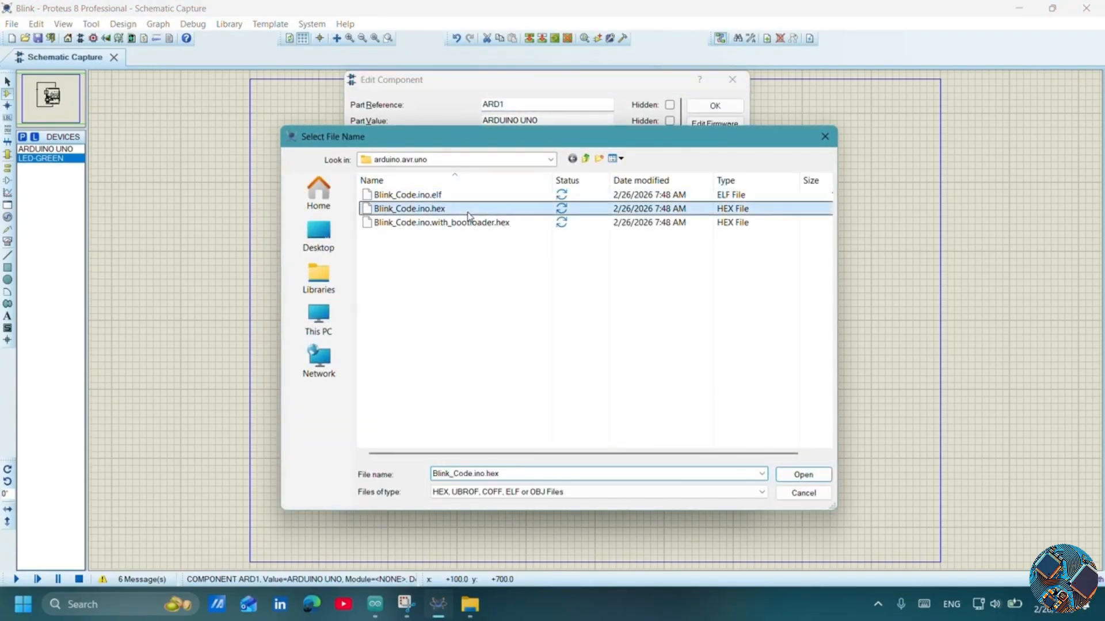
double_click(468, 215)
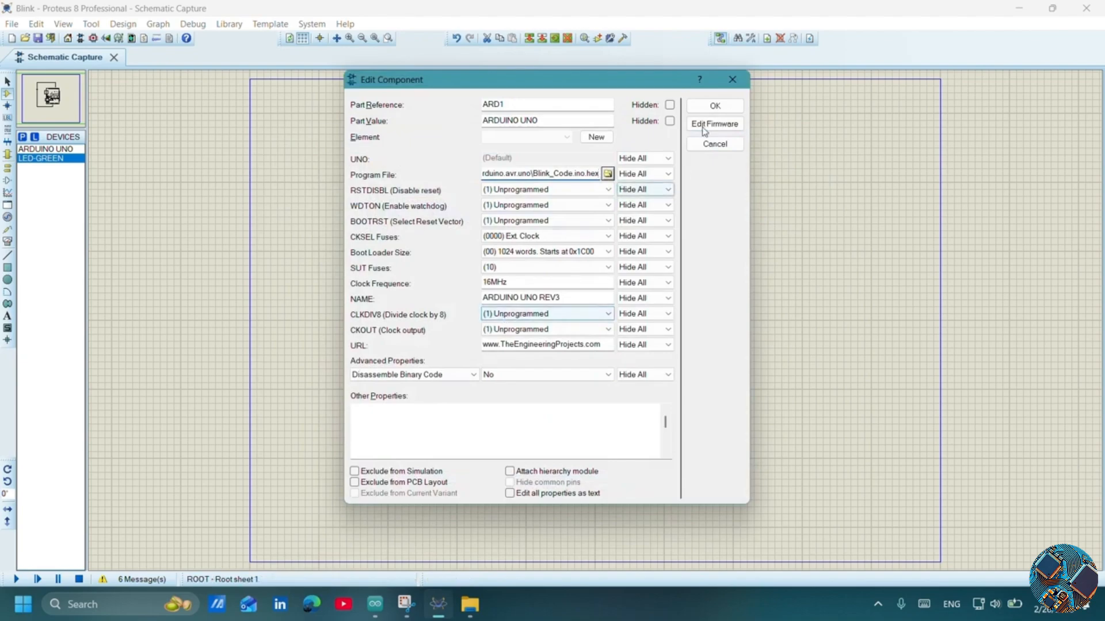
click(709, 109)
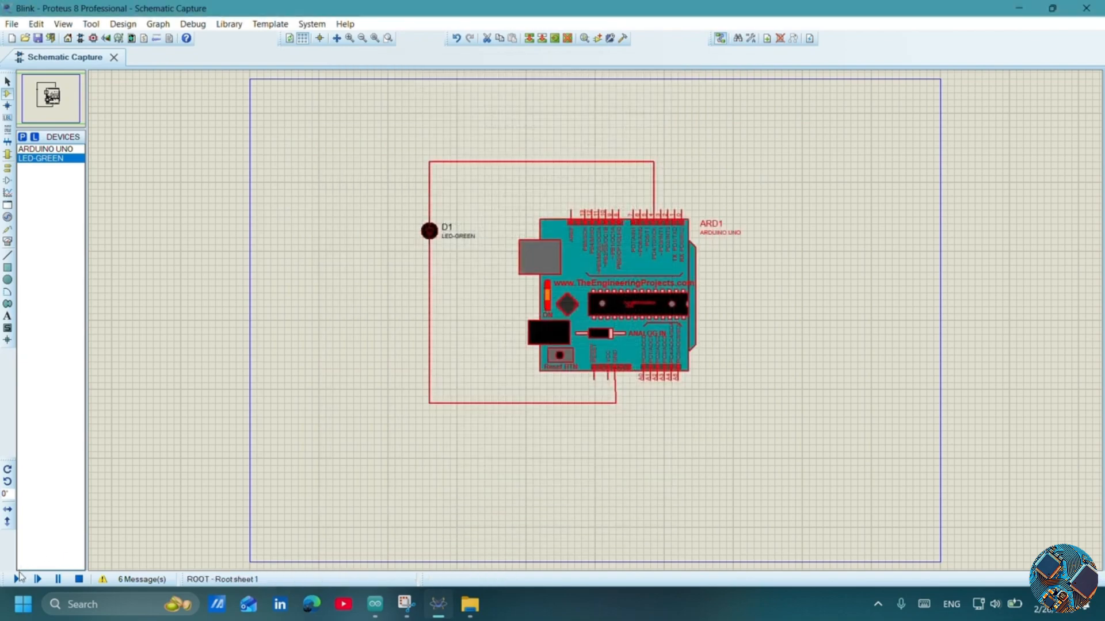
click(18, 580)
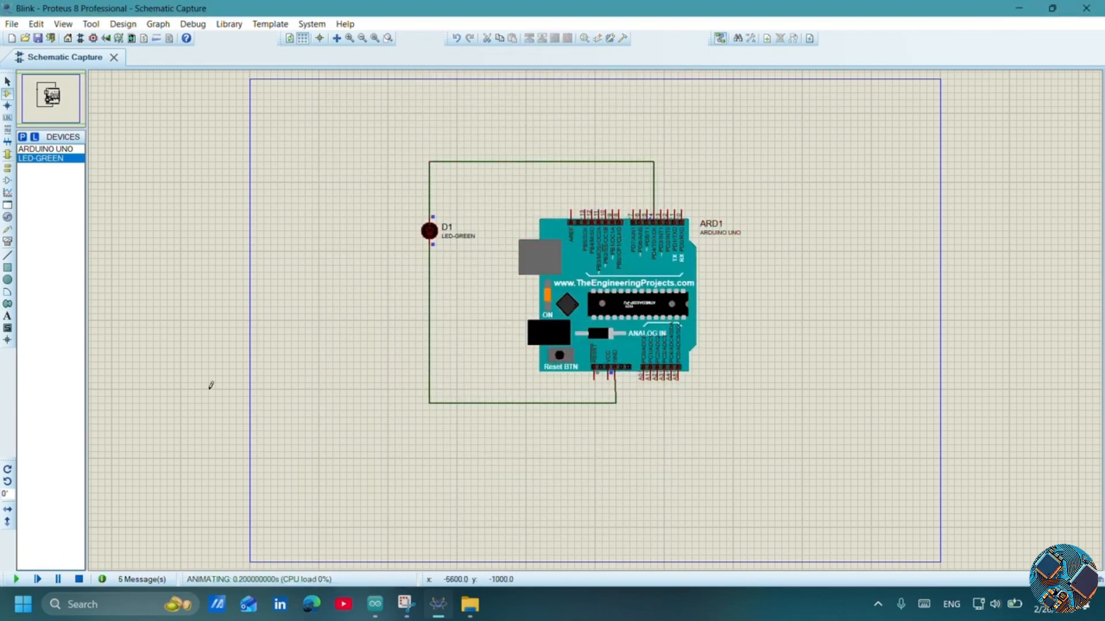